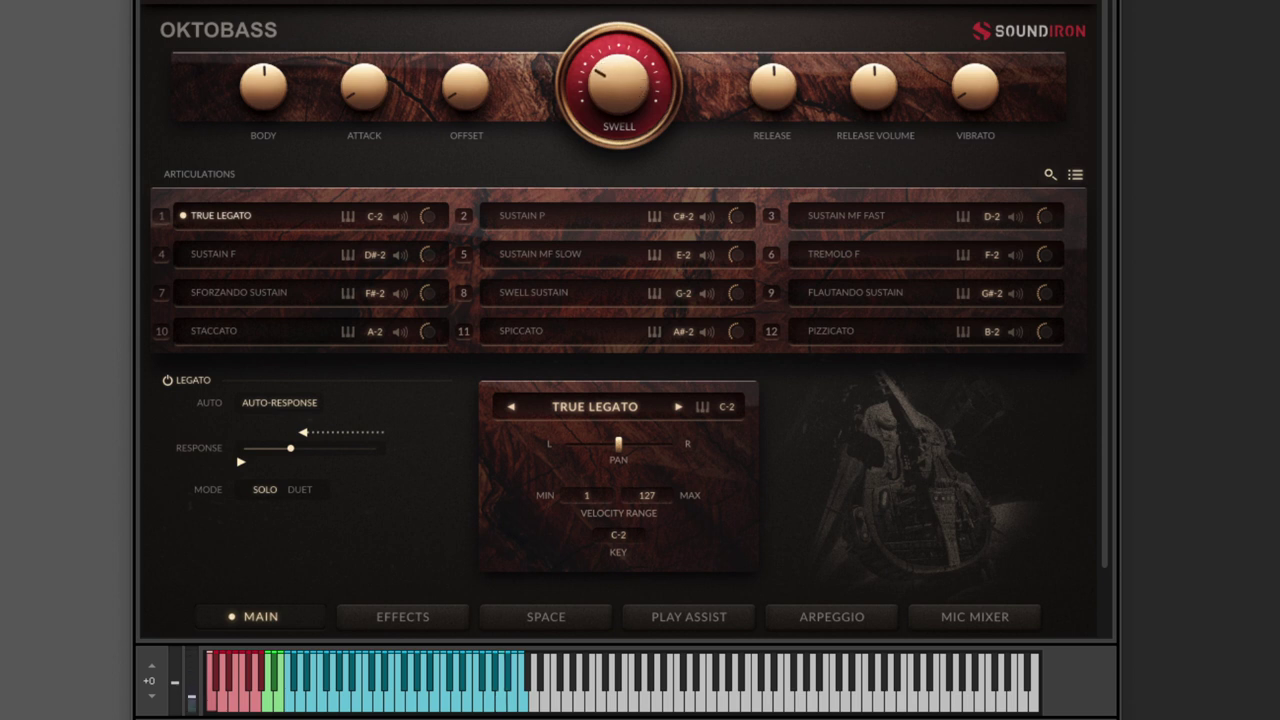
Step: Audition the sustain articulations one after another: Sustain P, Sustain MF Fast, Sustain F and Sustain MF Slow
click(534, 209)
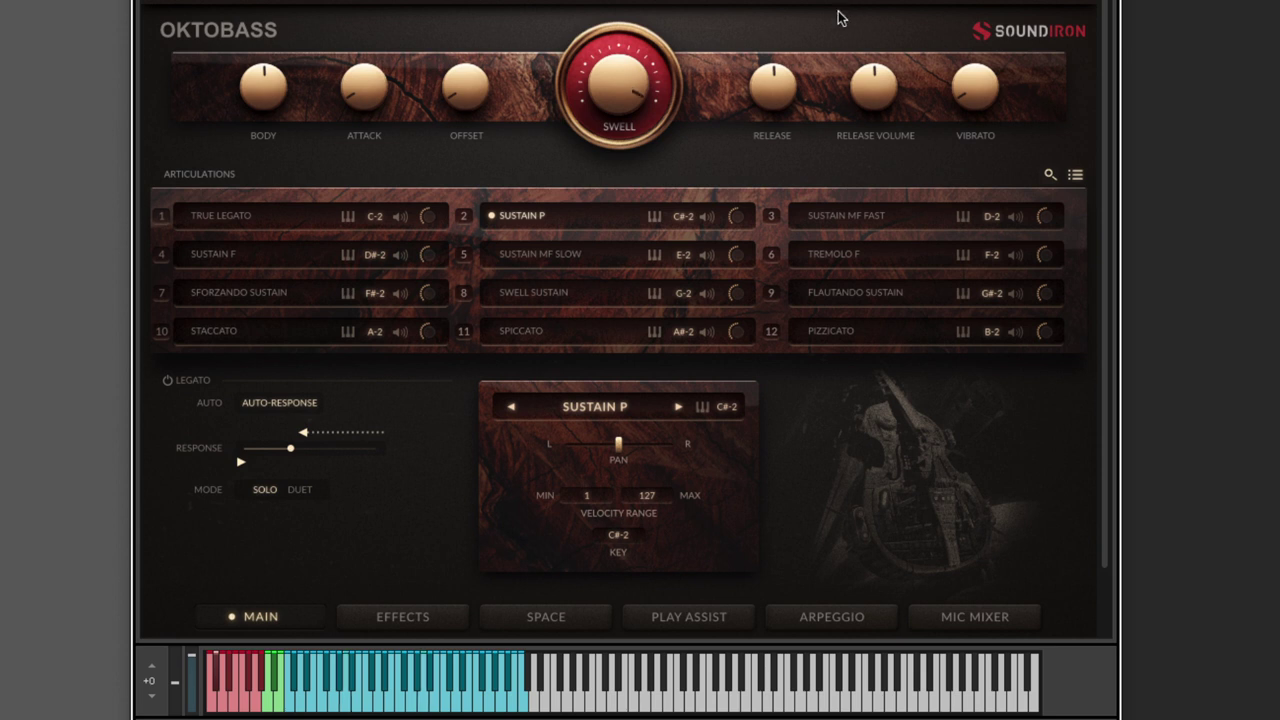
click(833, 218)
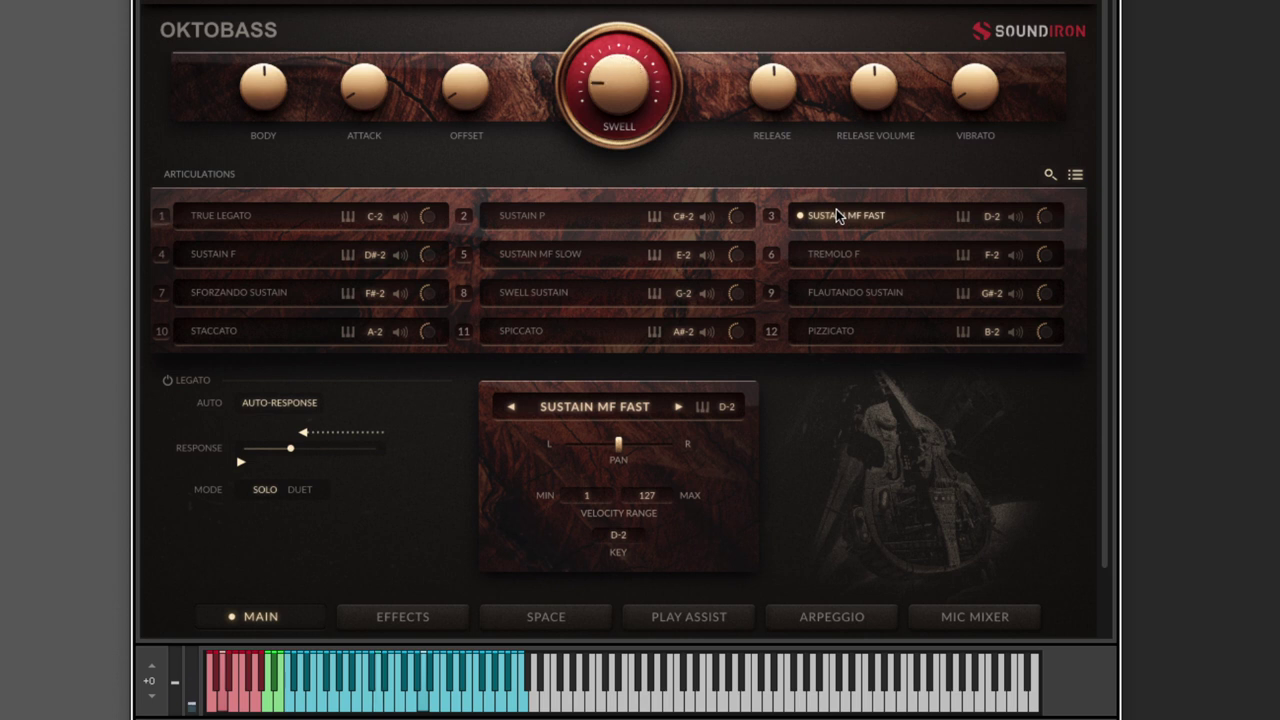
click(214, 252)
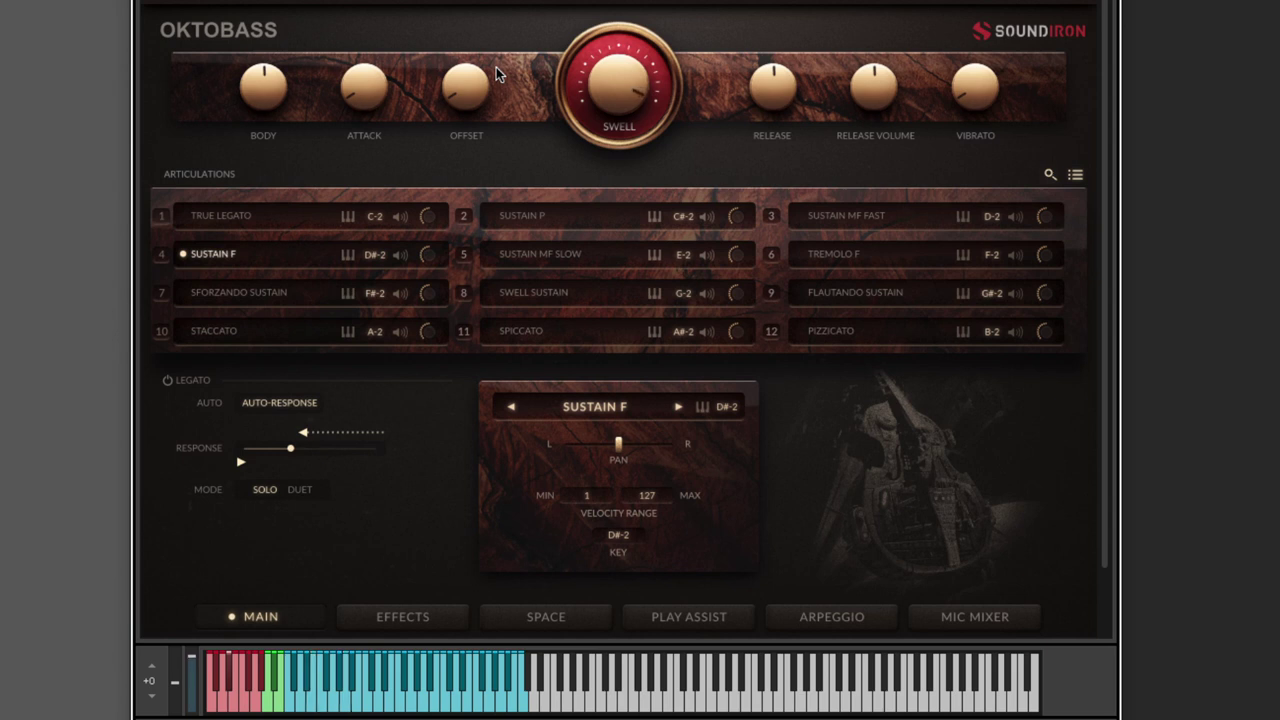
click(529, 250)
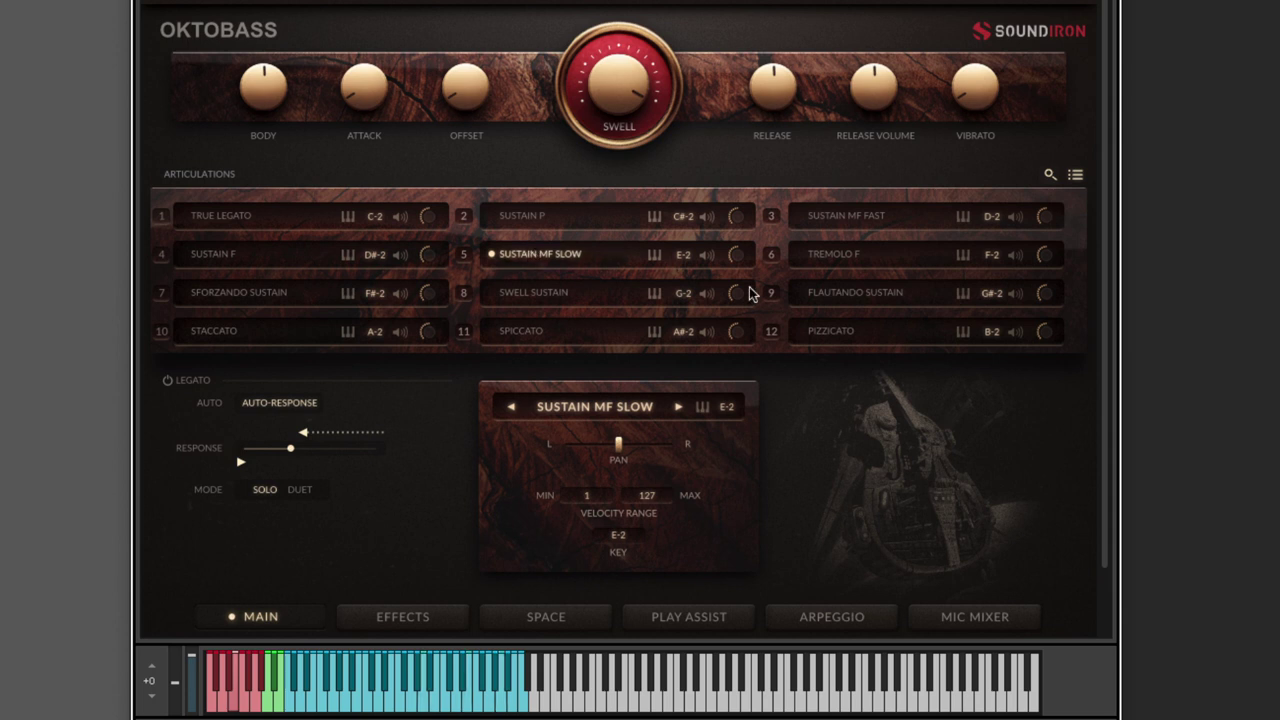
Step: Audition the Tremolo F, Sforzando Sustain, Swell Sustain and Flautando Sustain articulations in turn
click(877, 260)
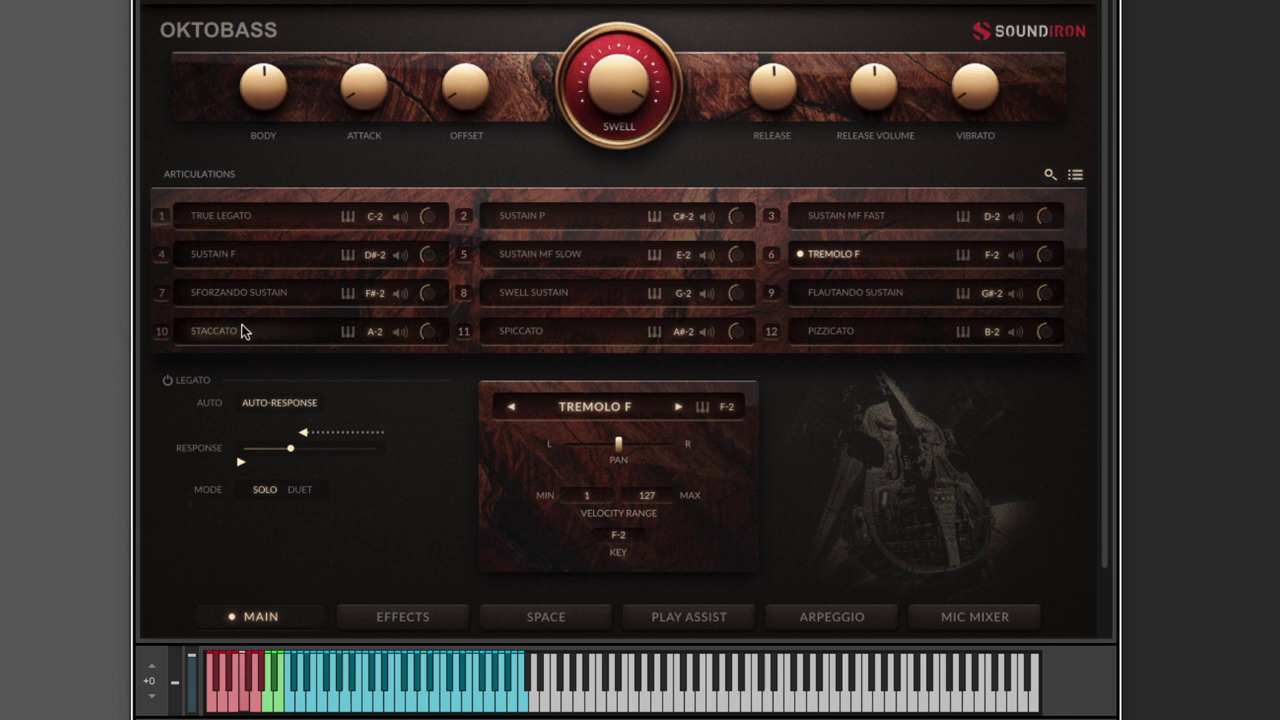
click(240, 295)
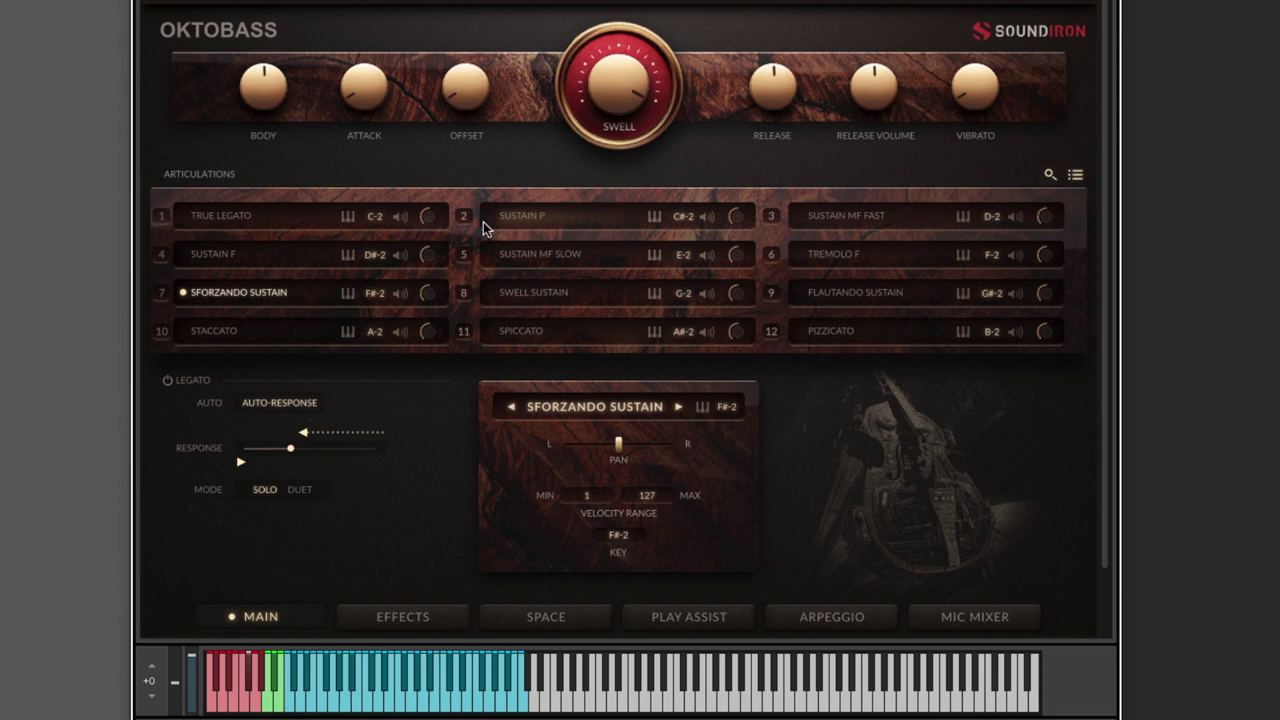
click(560, 292)
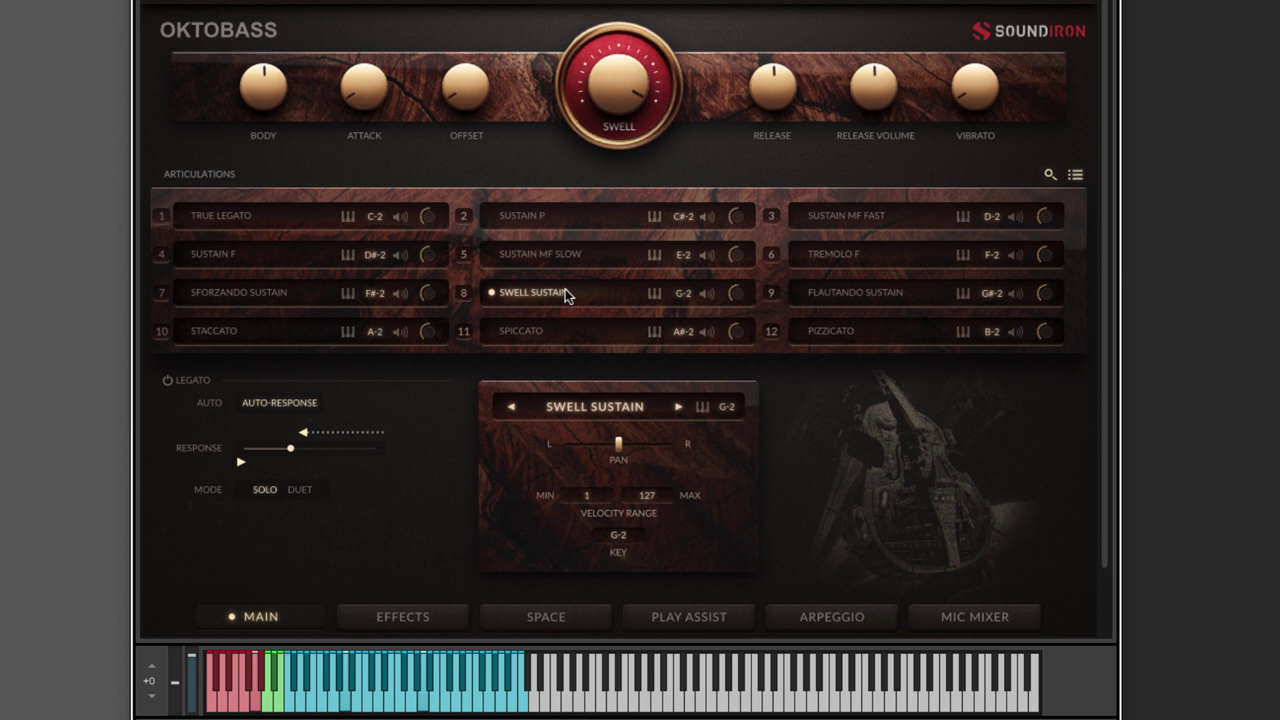
click(846, 292)
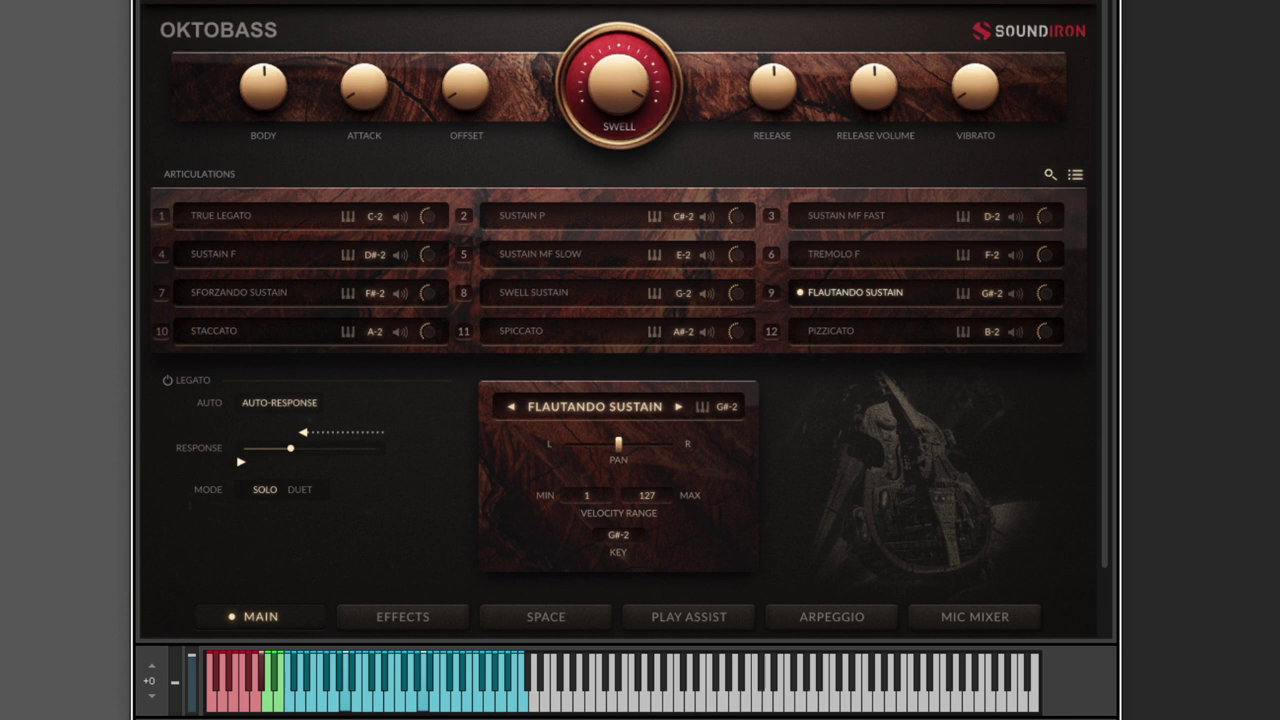
Step: Audition the short articulations Staccato, Spiccato and Pizzicato, leaving Pizzicato selected
click(238, 332)
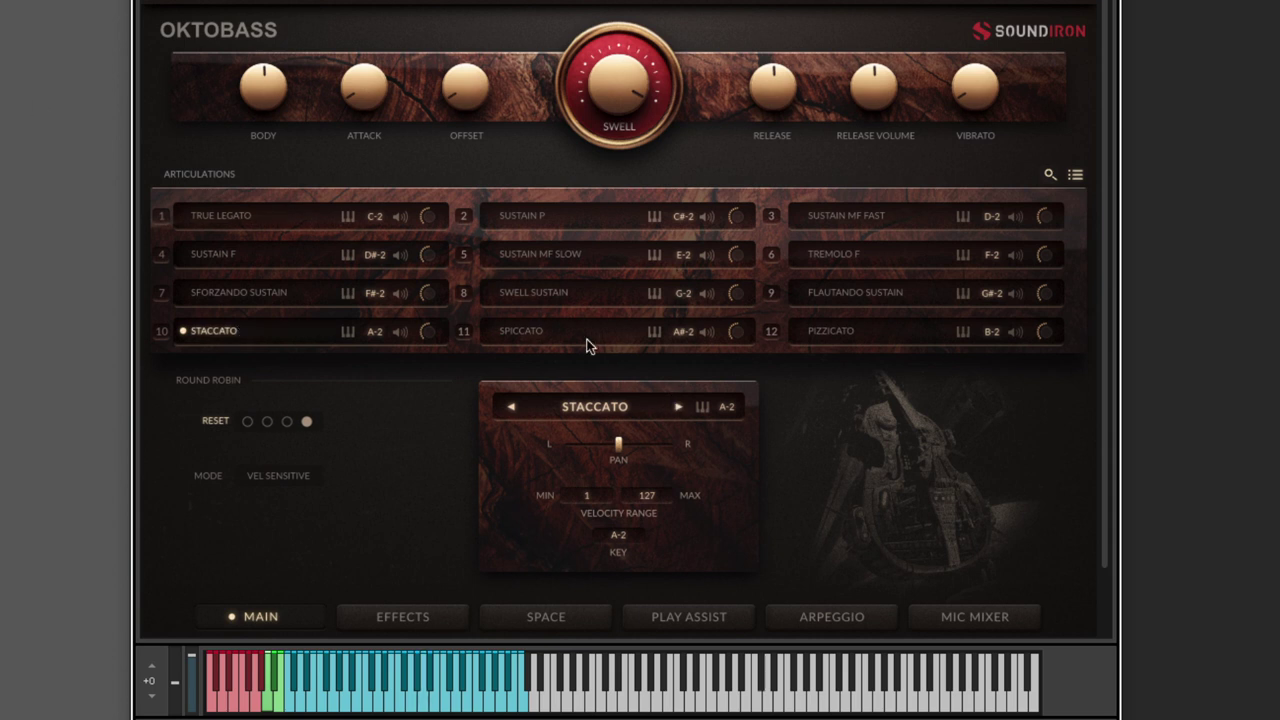
click(578, 331)
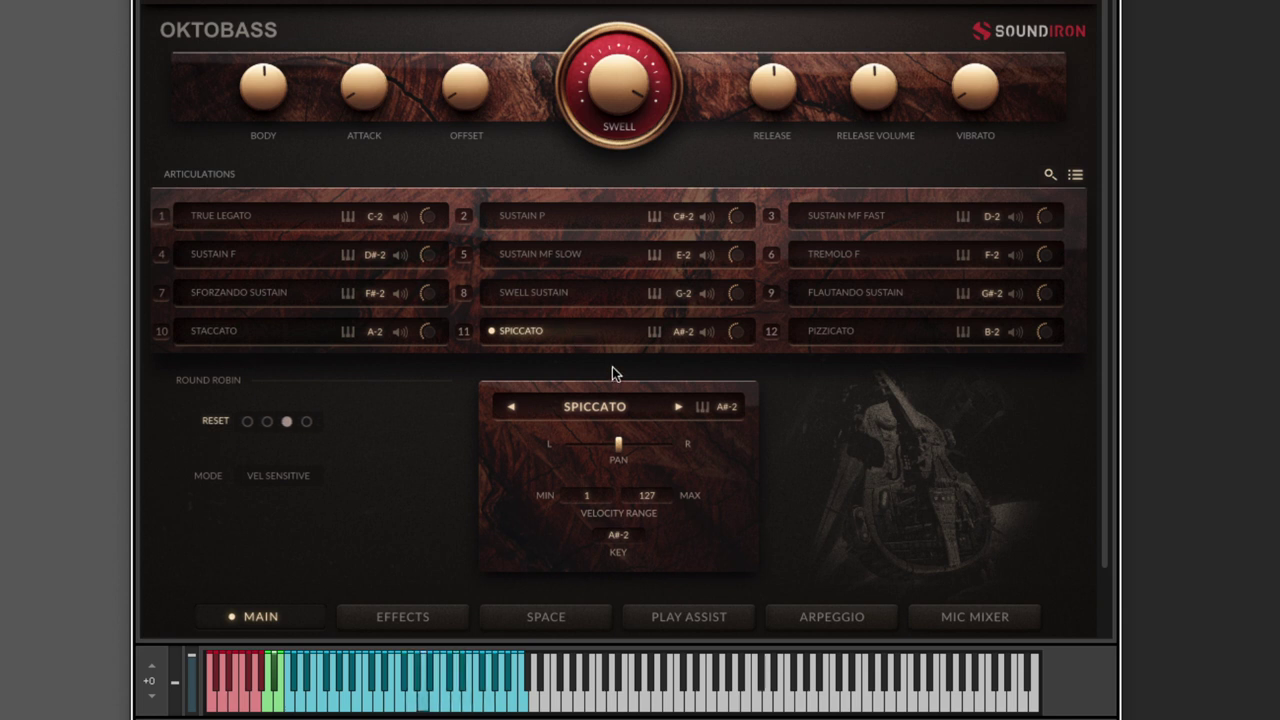
click(868, 344)
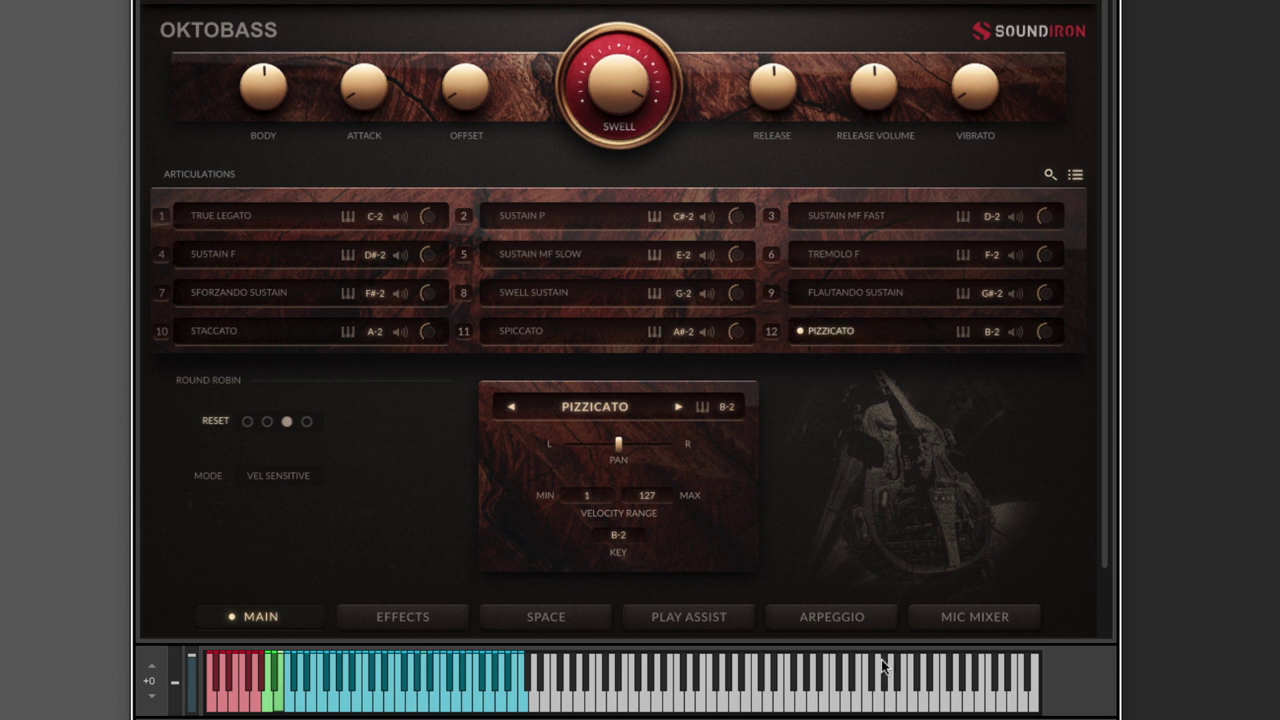
Step: Try the arpeggiator with the default eight-step table and turn it off again
click(814, 630)
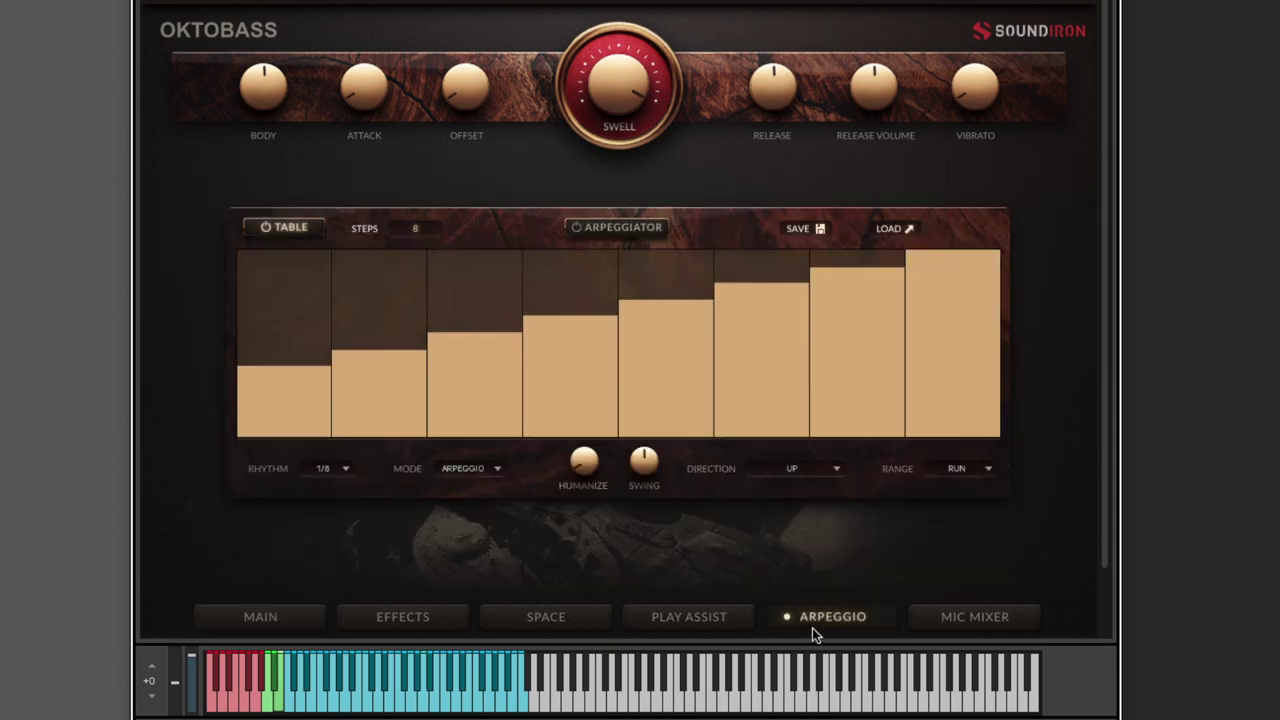
click(577, 232)
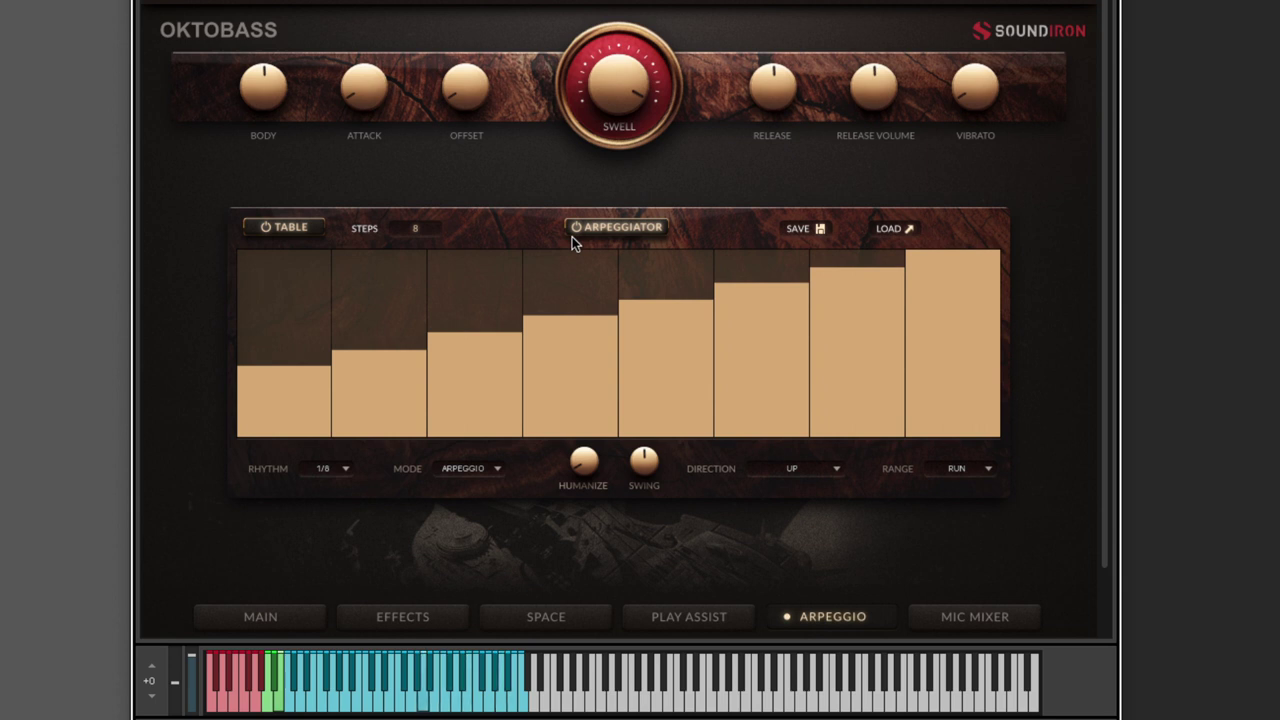
click(581, 219)
Step: Move the reverb's position marker around the space grid, towards the front corner and up to the rear centre
click(542, 614)
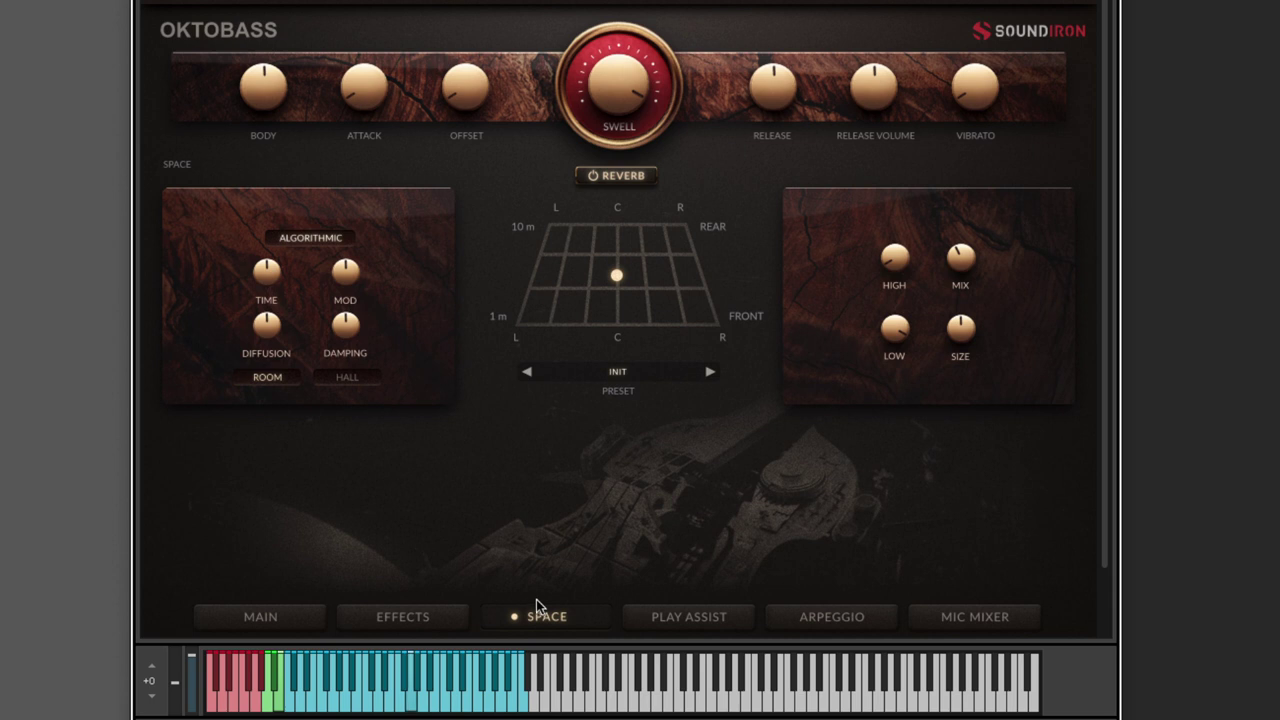
drag(615, 272, 606, 276)
drag(520, 294, 854, 434)
drag(772, 401, 615, 236)
Step: Enable the effects filter, raise its cutoff to 17.2 kHz and resonance, and sweep the cutoff down to minimum
click(397, 617)
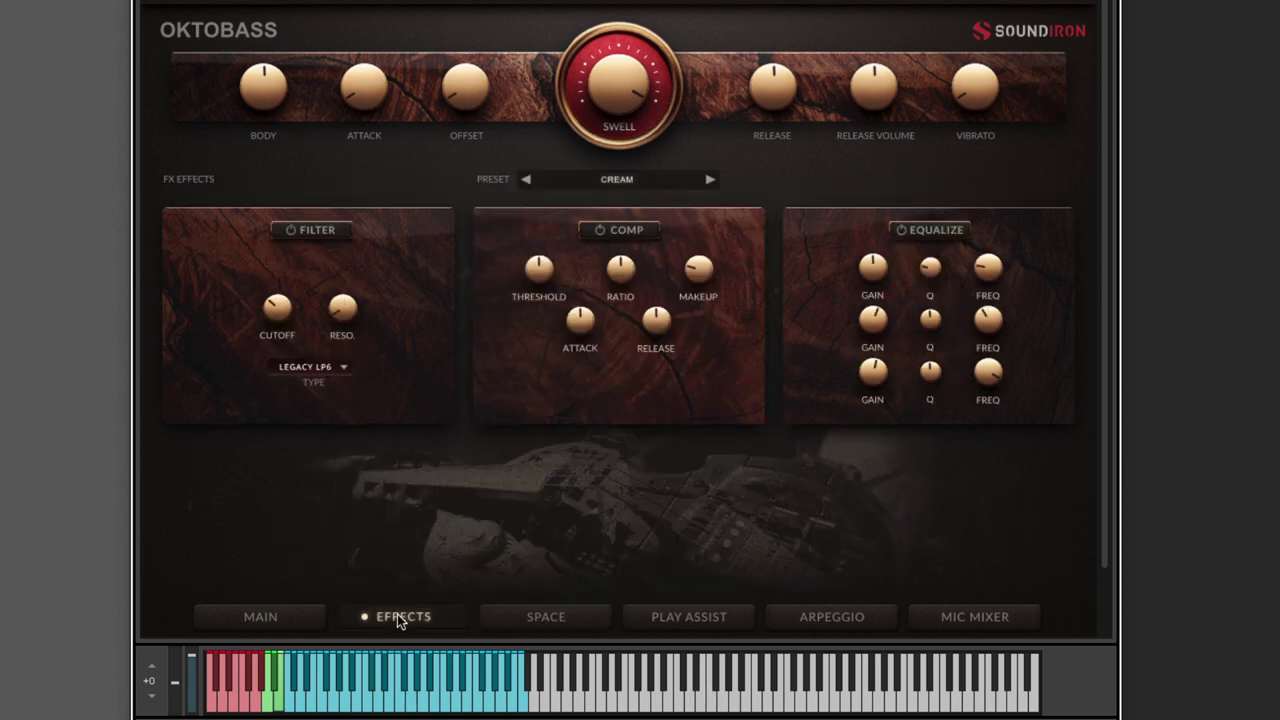
click(285, 224)
drag(278, 314, 279, 257)
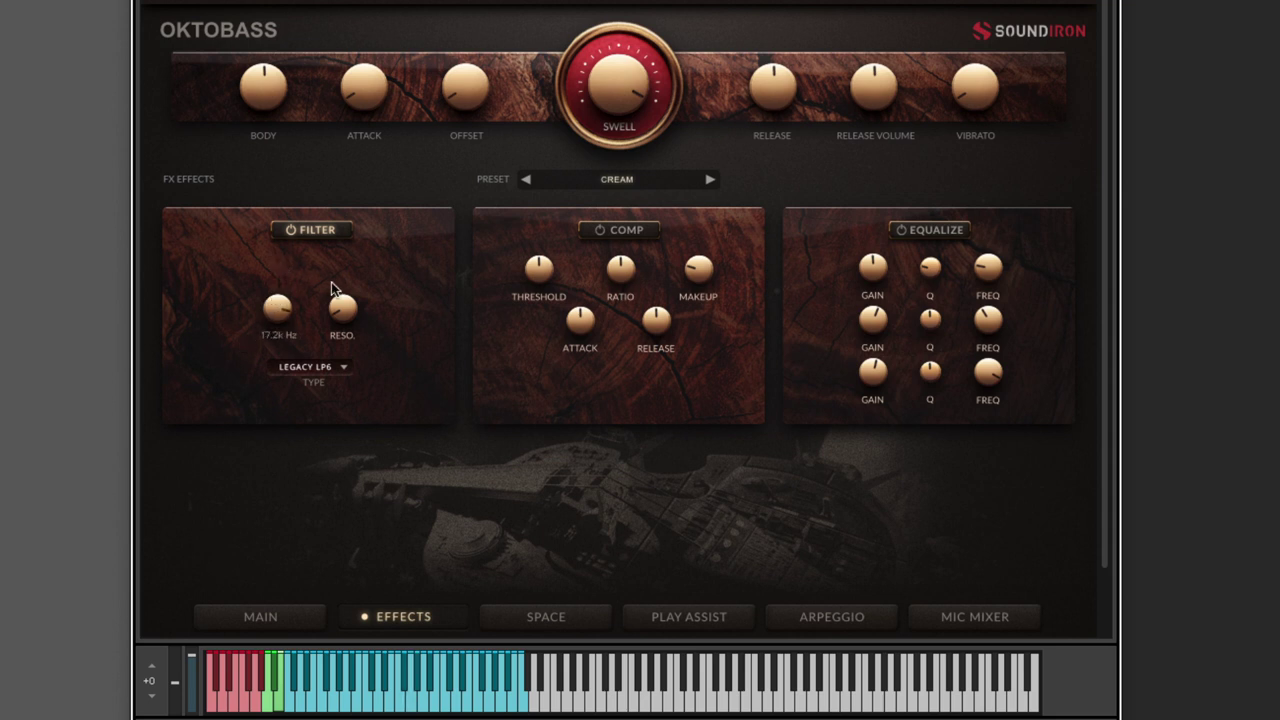
drag(334, 312, 325, 243)
drag(288, 300, 309, 402)
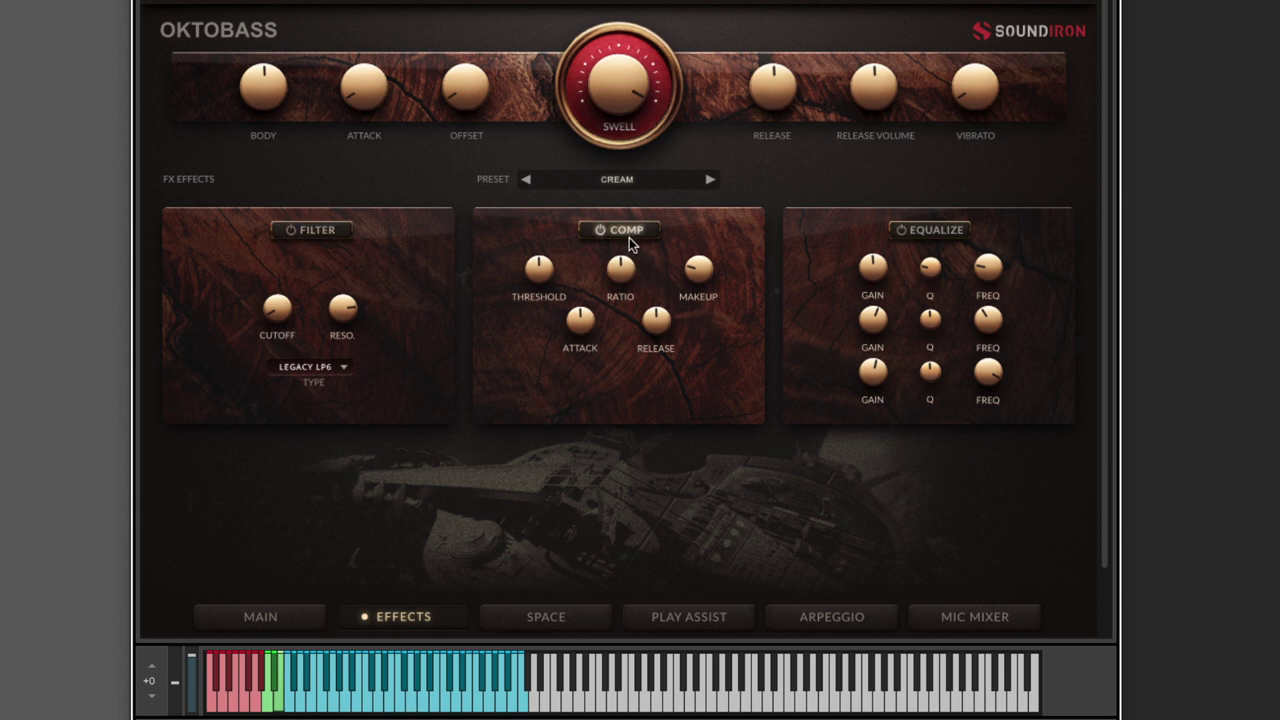
Step: Raise the compressor's makeup, threshold and attack, set its release to 1600 ms, and bypass the compressor
mouse_move(625, 285)
mouse_move(705, 258)
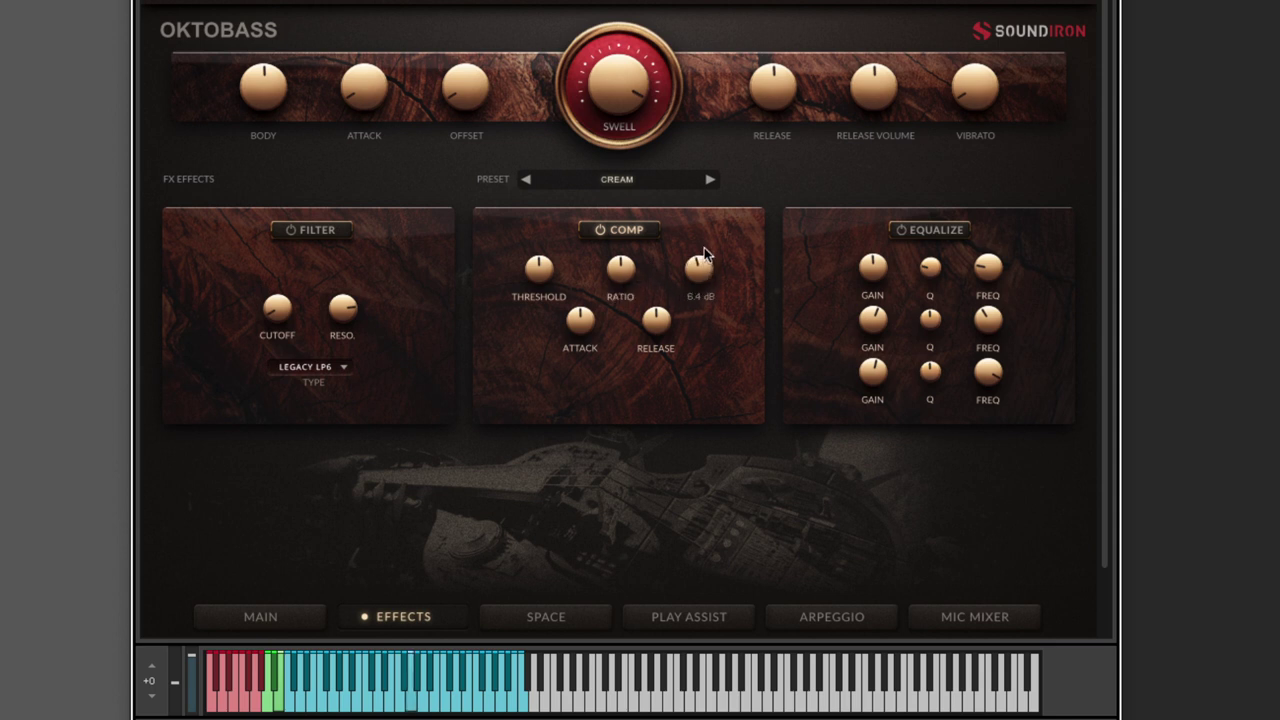
mouse_move(541, 248)
drag(541, 240, 541, 244)
mouse_move(580, 318)
mouse_down()
mouse_move(580, 330)
mouse_move(579, 273)
mouse_move(582, 303)
mouse_up()
mouse_move(652, 326)
mouse_down()
mouse_move(648, 380)
mouse_move(647, 305)
mouse_up()
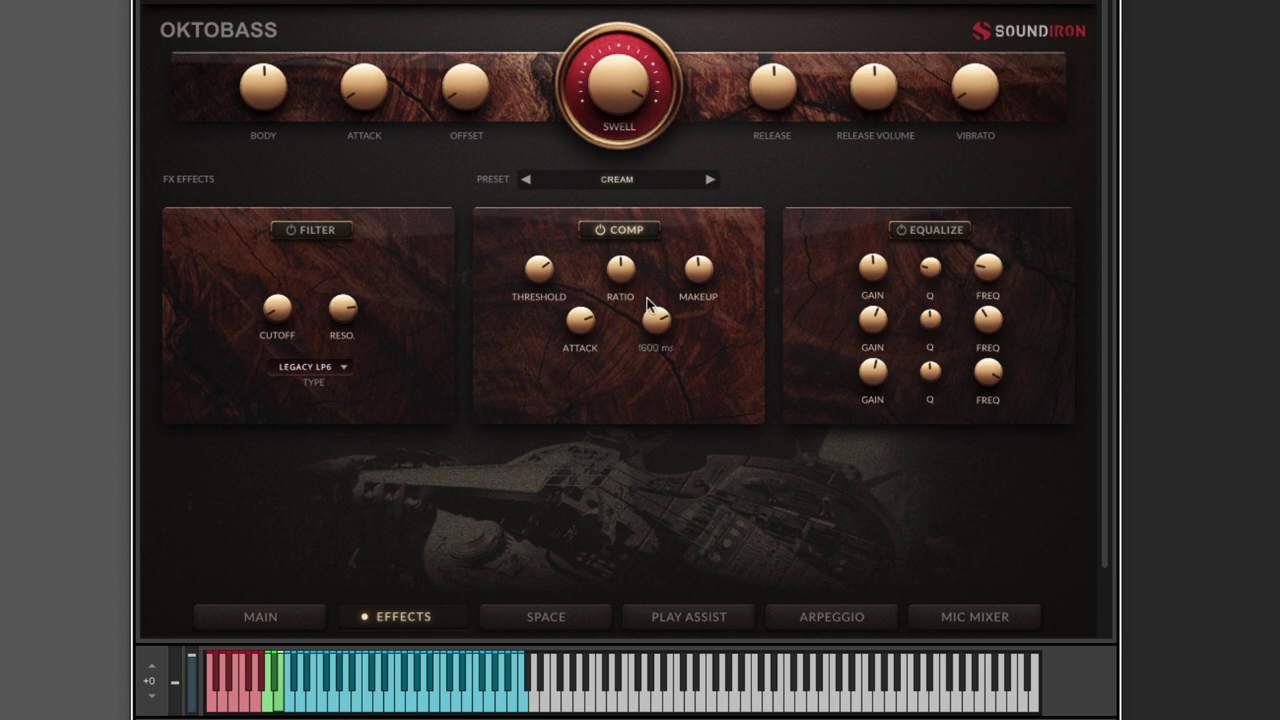
click(614, 228)
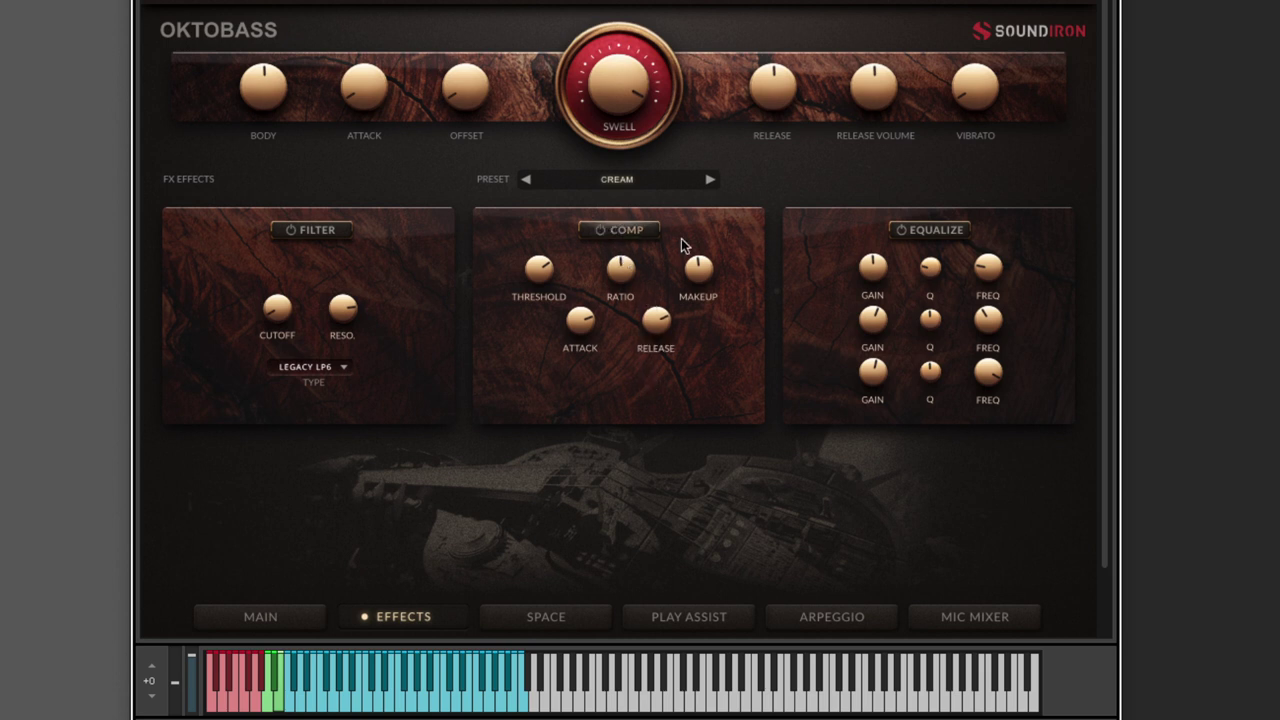
Step: Enable the equalizer, lower the first two band gains and raise the third, and switch the equalizer off
click(937, 231)
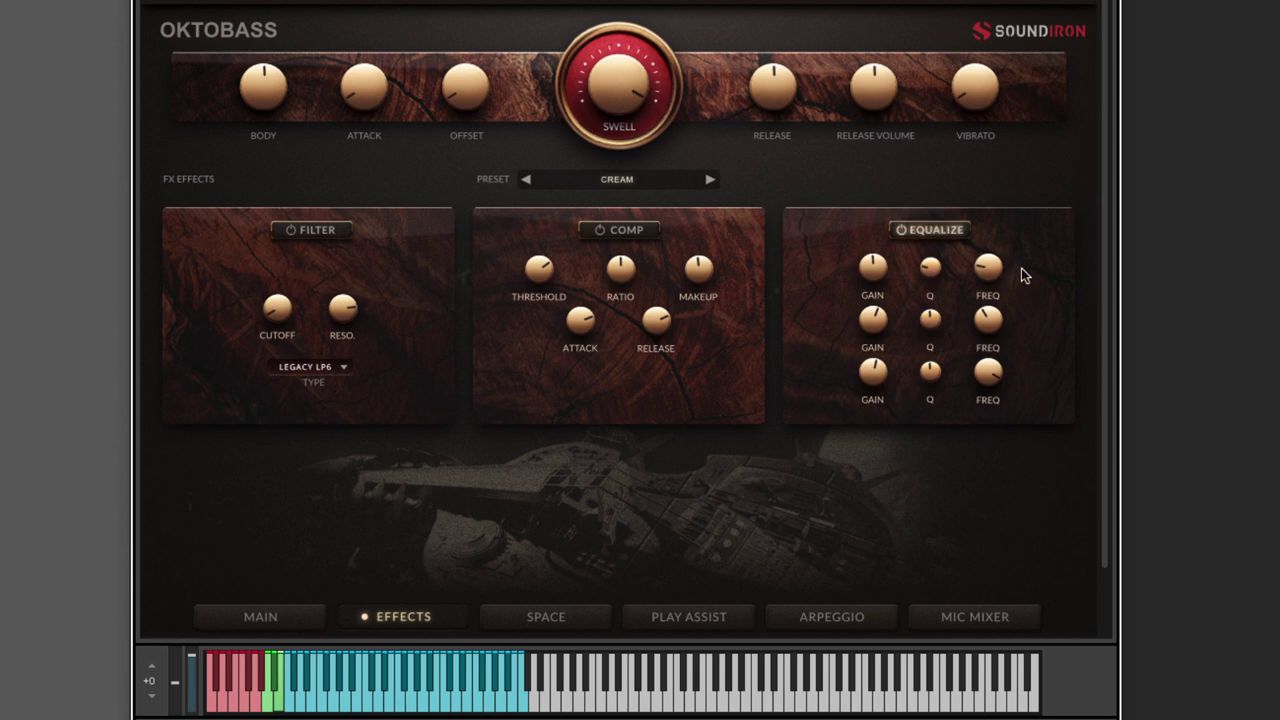
mouse_move(870, 268)
mouse_down()
mouse_move(874, 308)
mouse_move(867, 256)
mouse_move(863, 275)
mouse_up()
drag(874, 318, 857, 338)
click(930, 237)
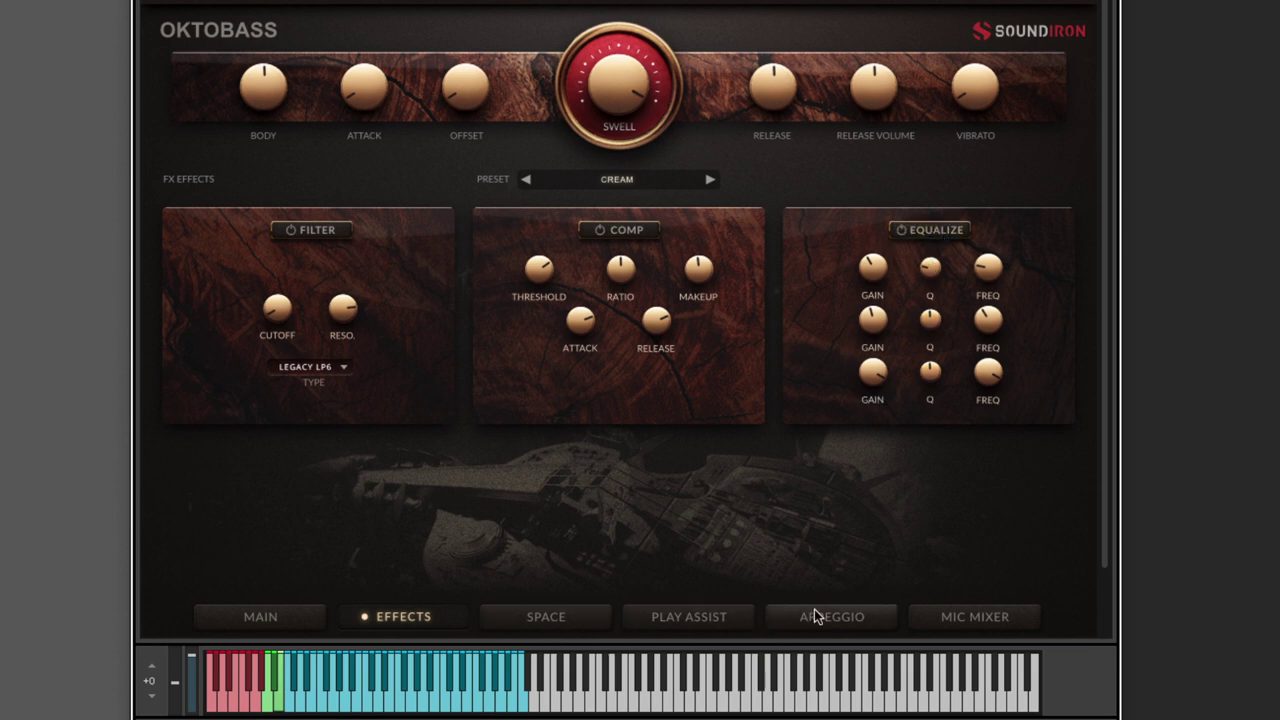
Step: Try Play Assist with the B Major, C Major and Bb Major scales, and switch Play Assist off
click(712, 616)
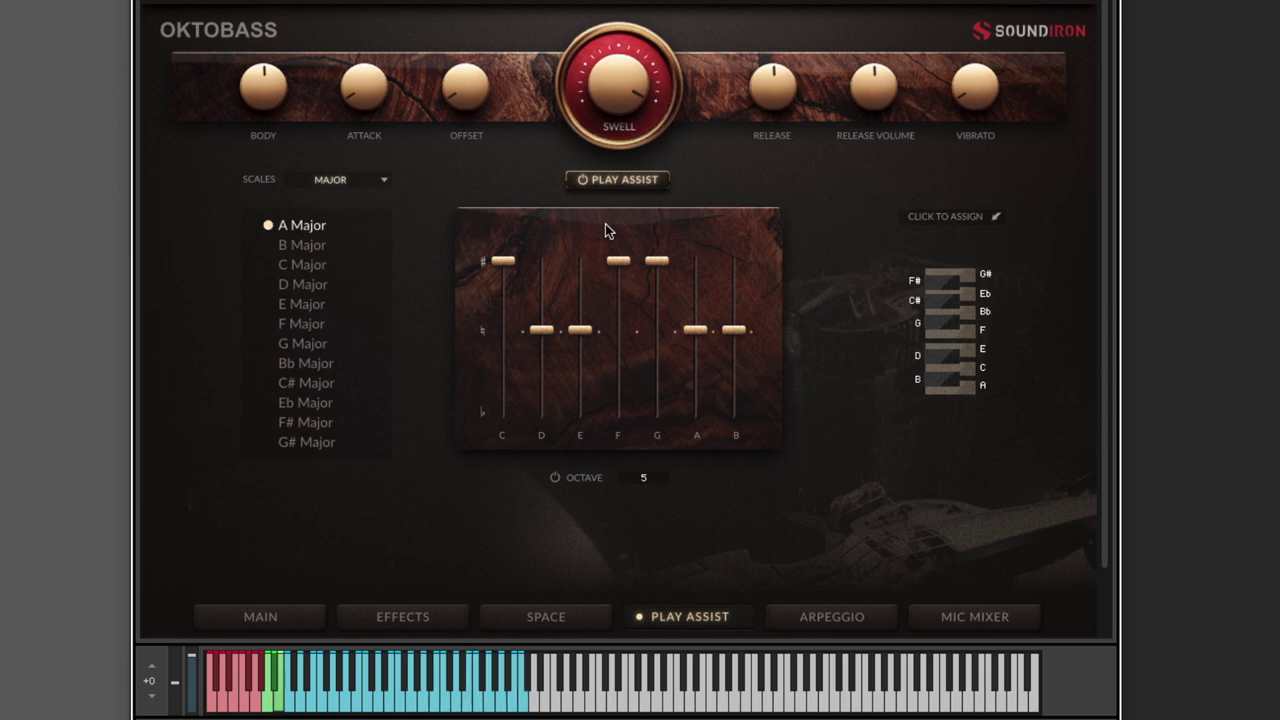
click(314, 245)
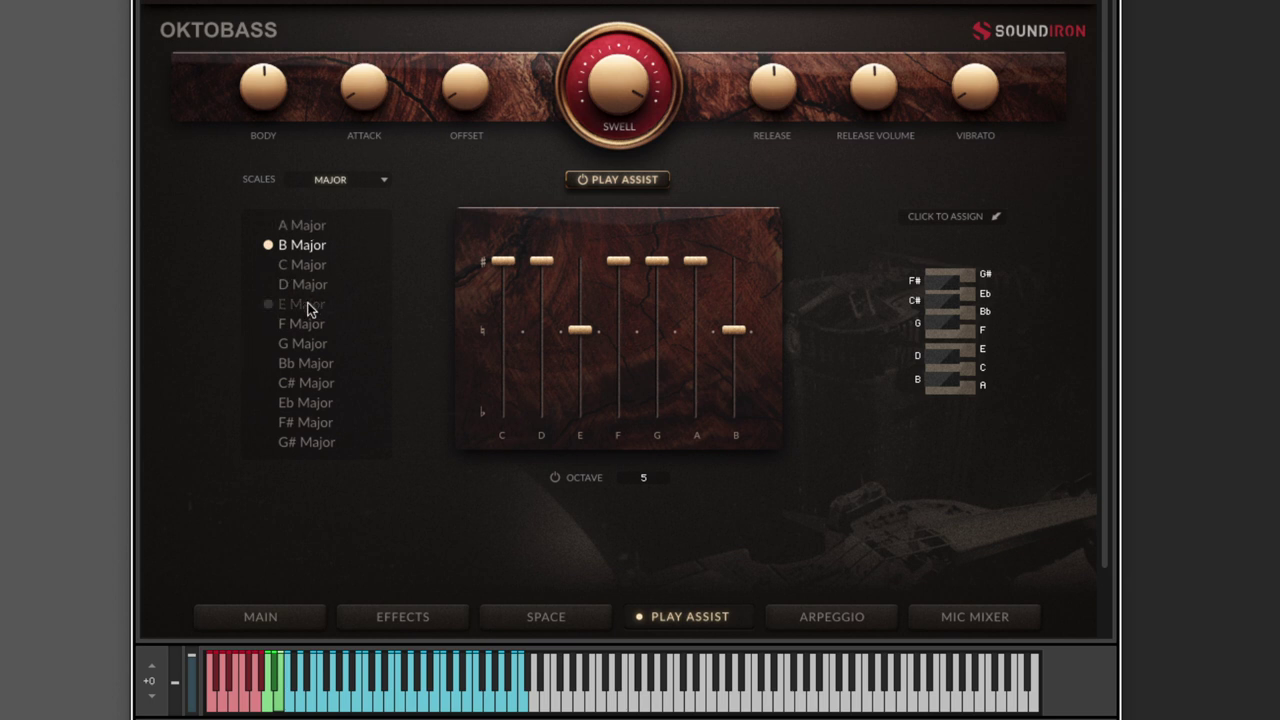
click(316, 266)
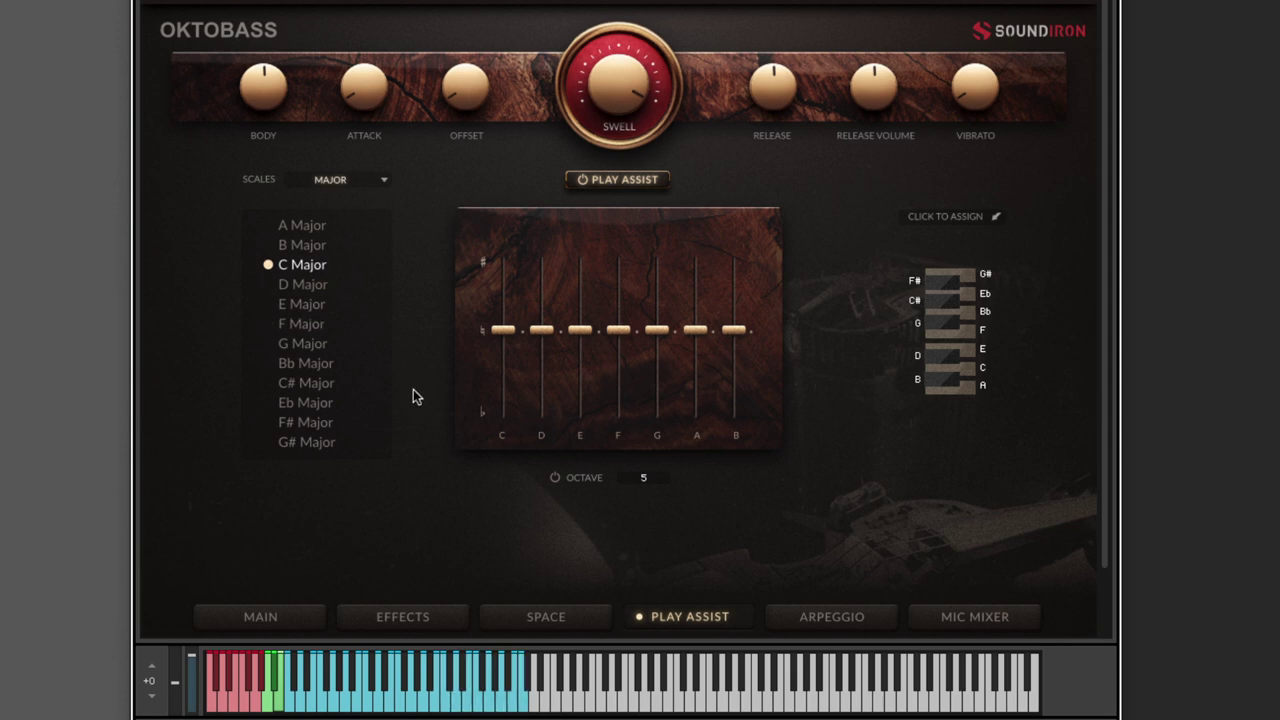
click(310, 364)
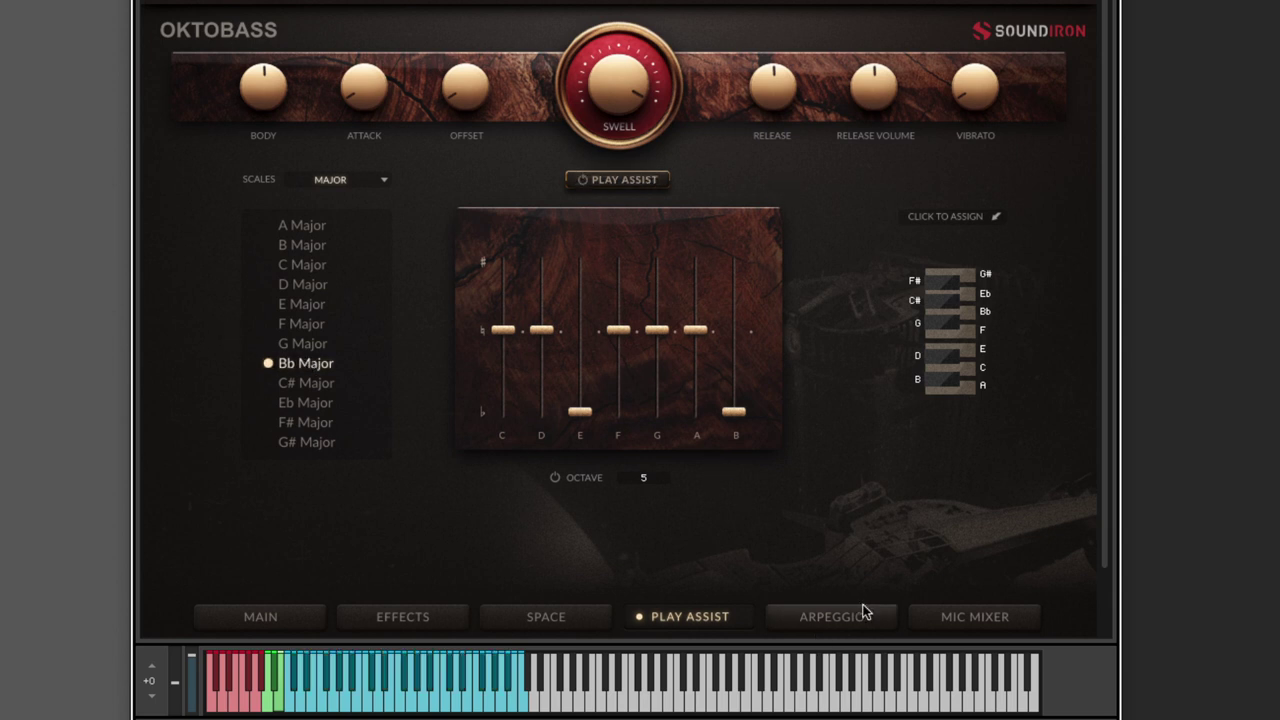
Step: Enable the Far microphone in the mixer, dip and restore the Close level, and pull the Far level to minimum
click(1006, 614)
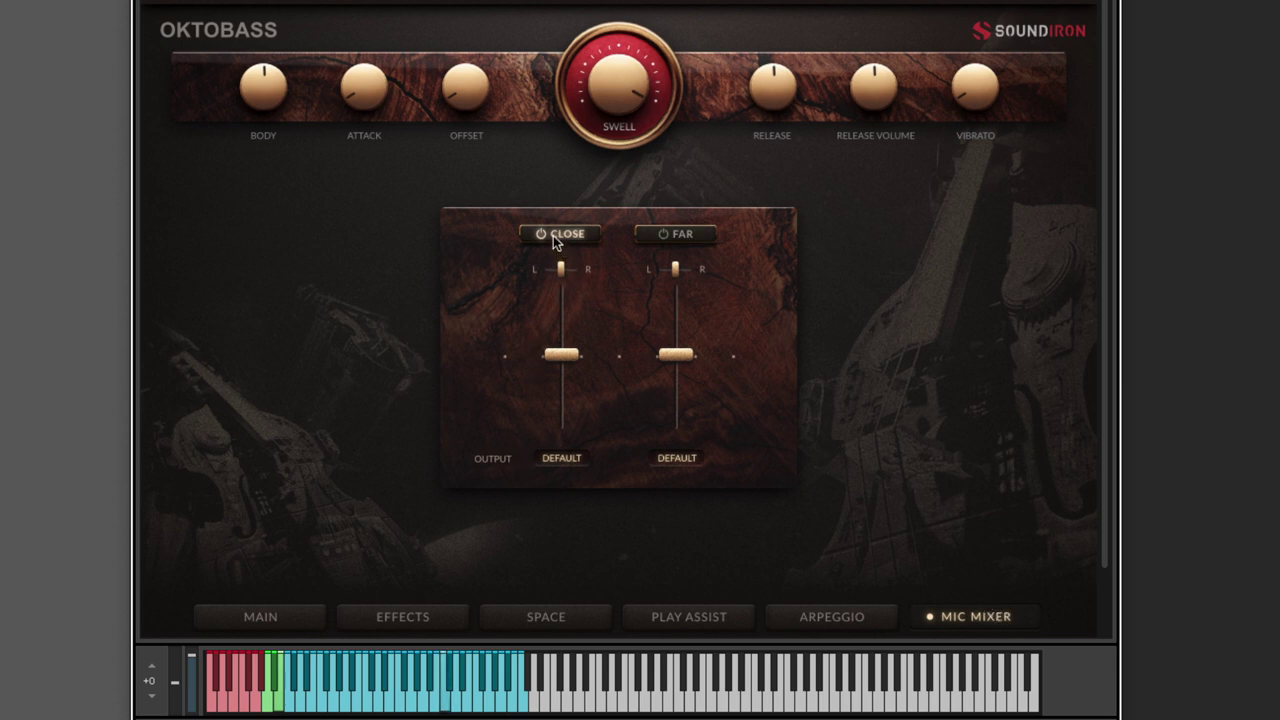
click(672, 234)
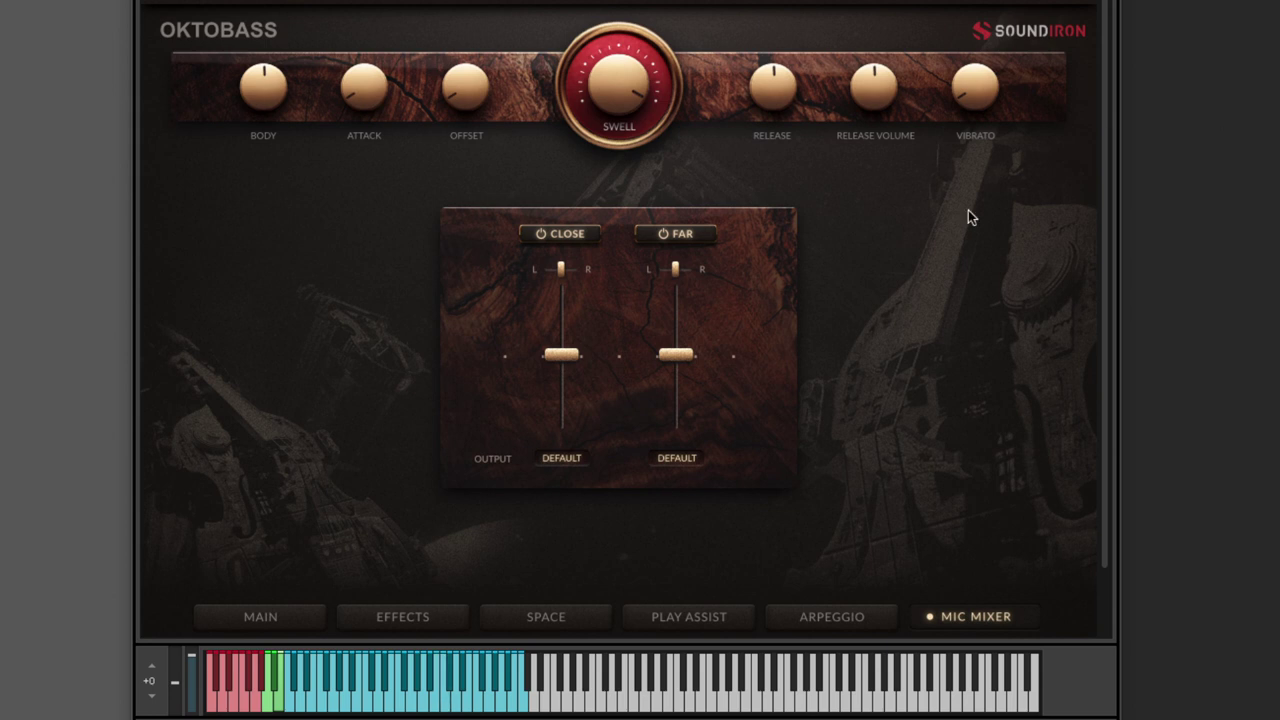
drag(583, 357, 546, 577)
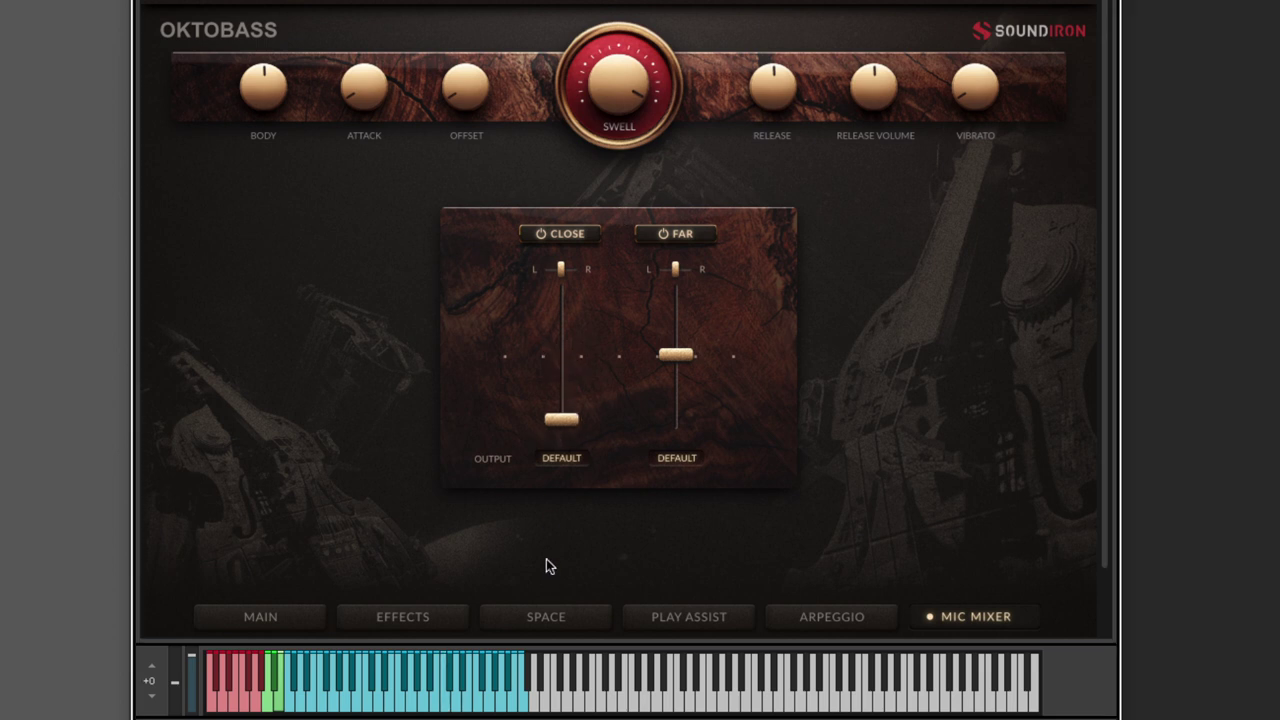
drag(569, 423, 568, 356)
drag(675, 354, 717, 591)
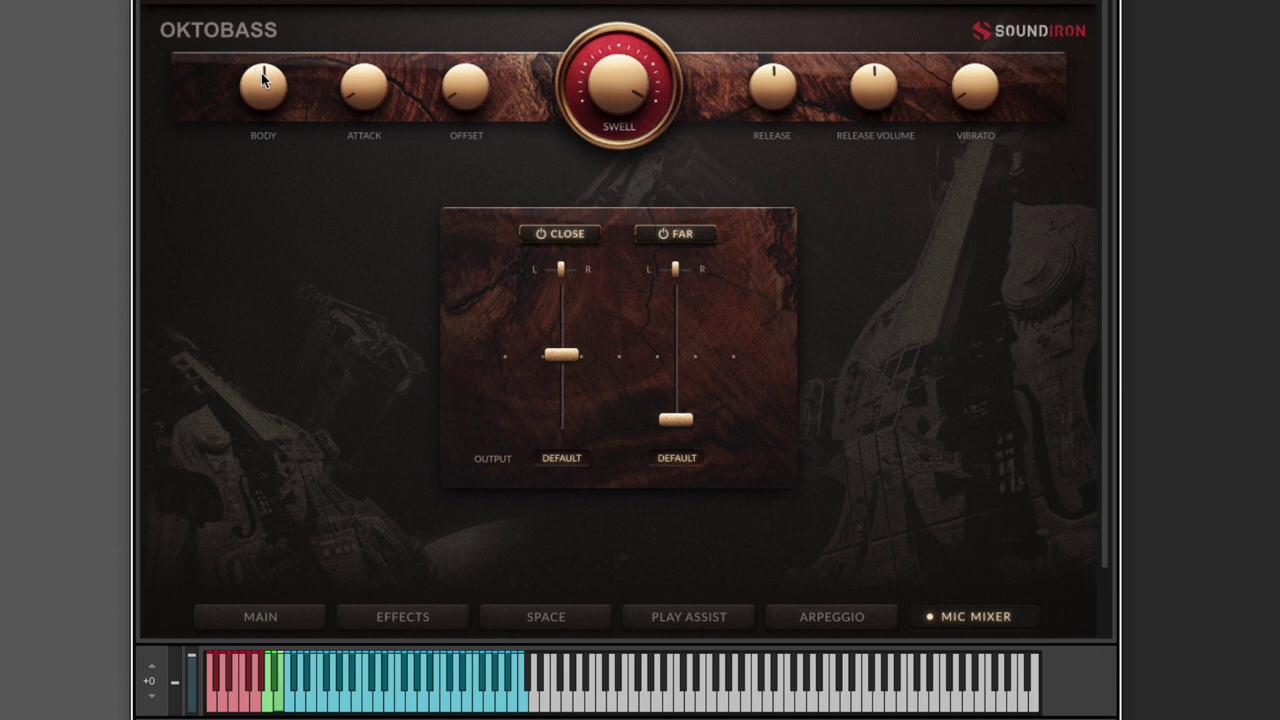
Step: Lower the Body control slightly on the main page, and sweep Attack and Offset back down to 0%
click(275, 616)
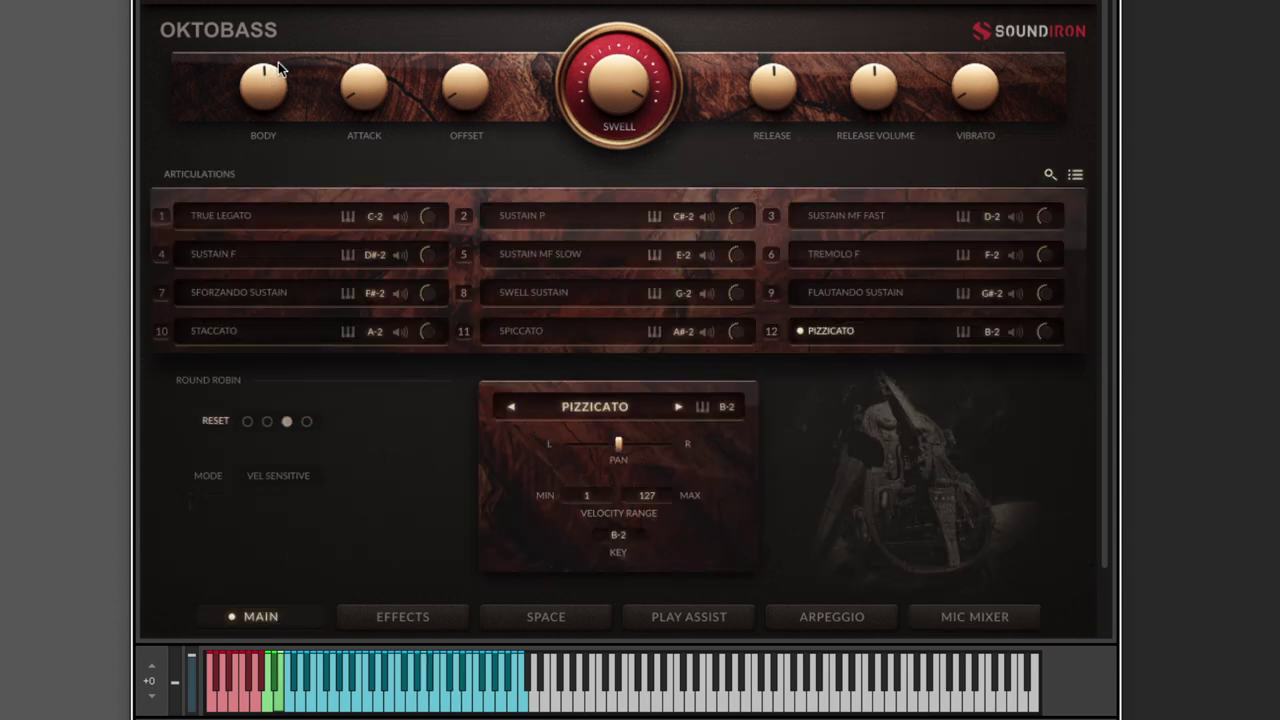
mouse_move(265, 90)
mouse_down()
mouse_move(265, 262)
mouse_move(268, 88)
mouse_up()
drag(255, 92, 258, 93)
drag(380, 80, 380, 10)
drag(364, 88, 296, 369)
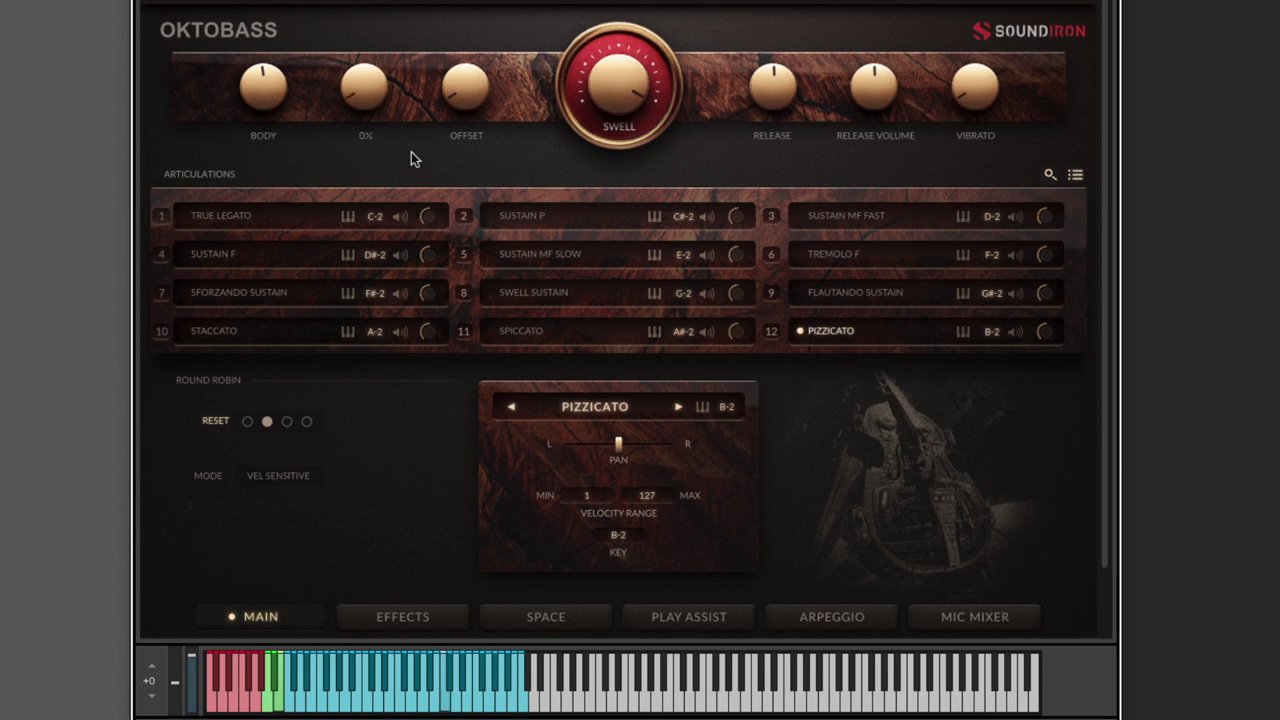
drag(466, 88, 439, 420)
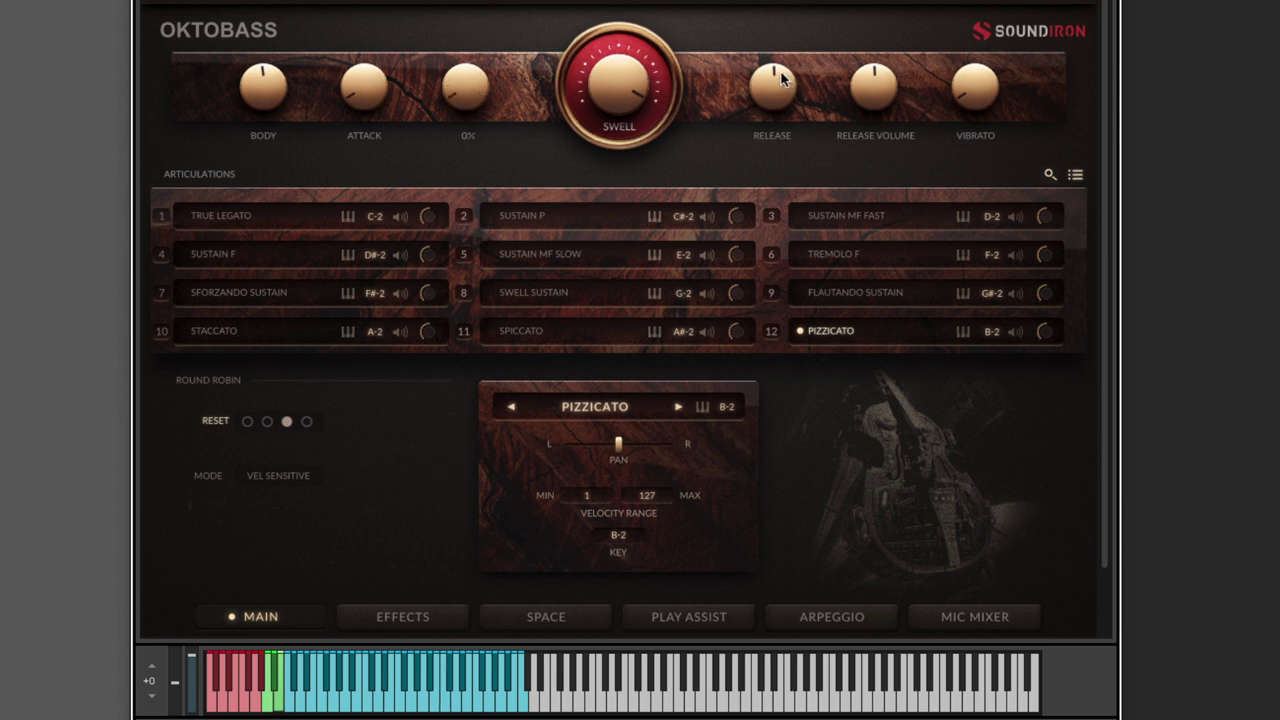
Step: Sweep the Release control up and down to minimum, and turn Release Volume down to minimum
drag(776, 82, 764, 5)
drag(764, 5, 668, 645)
drag(880, 90, 828, 260)
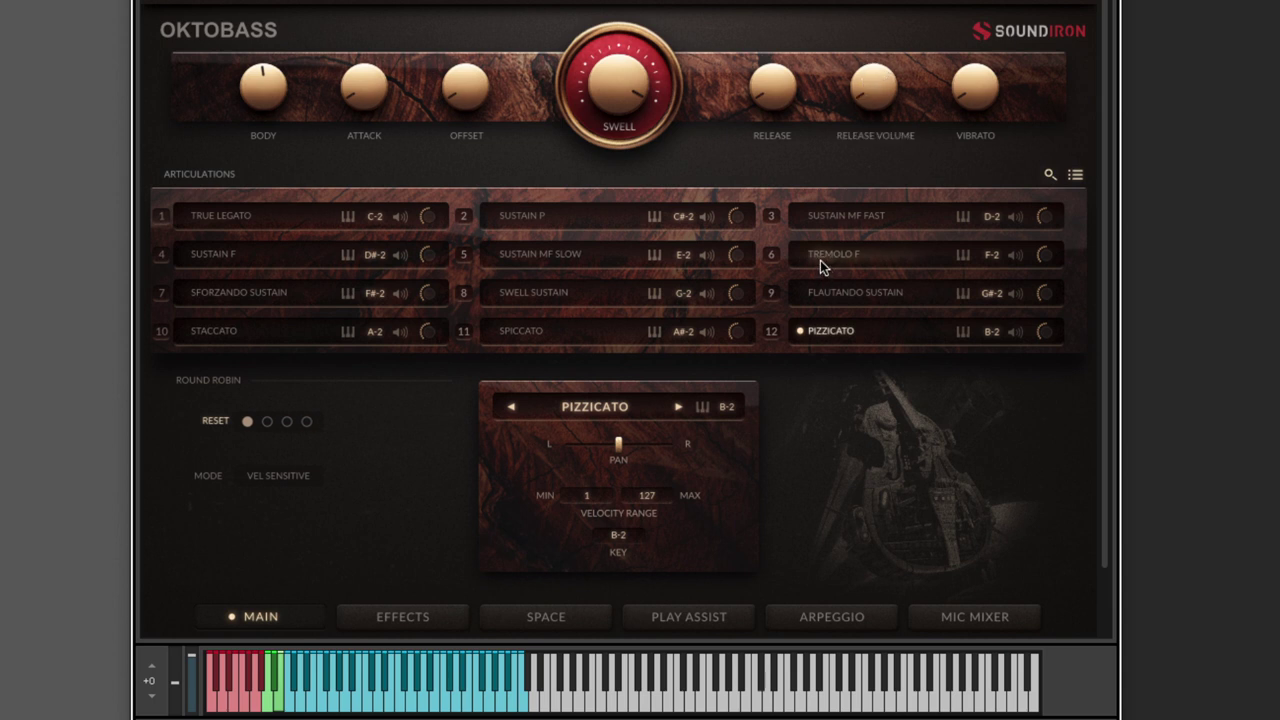
Step: Switch to the Sustain F articulation and raise Vibrato to 100%
drag(970, 74, 943, 5)
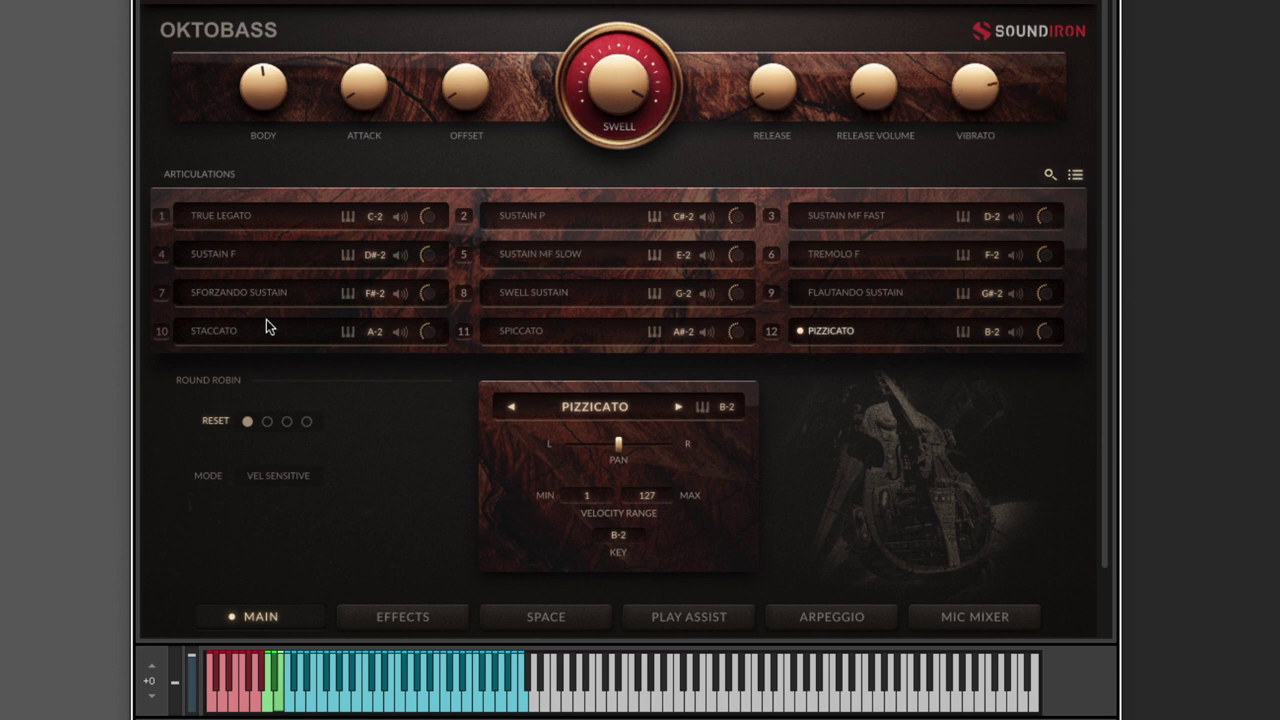
click(203, 255)
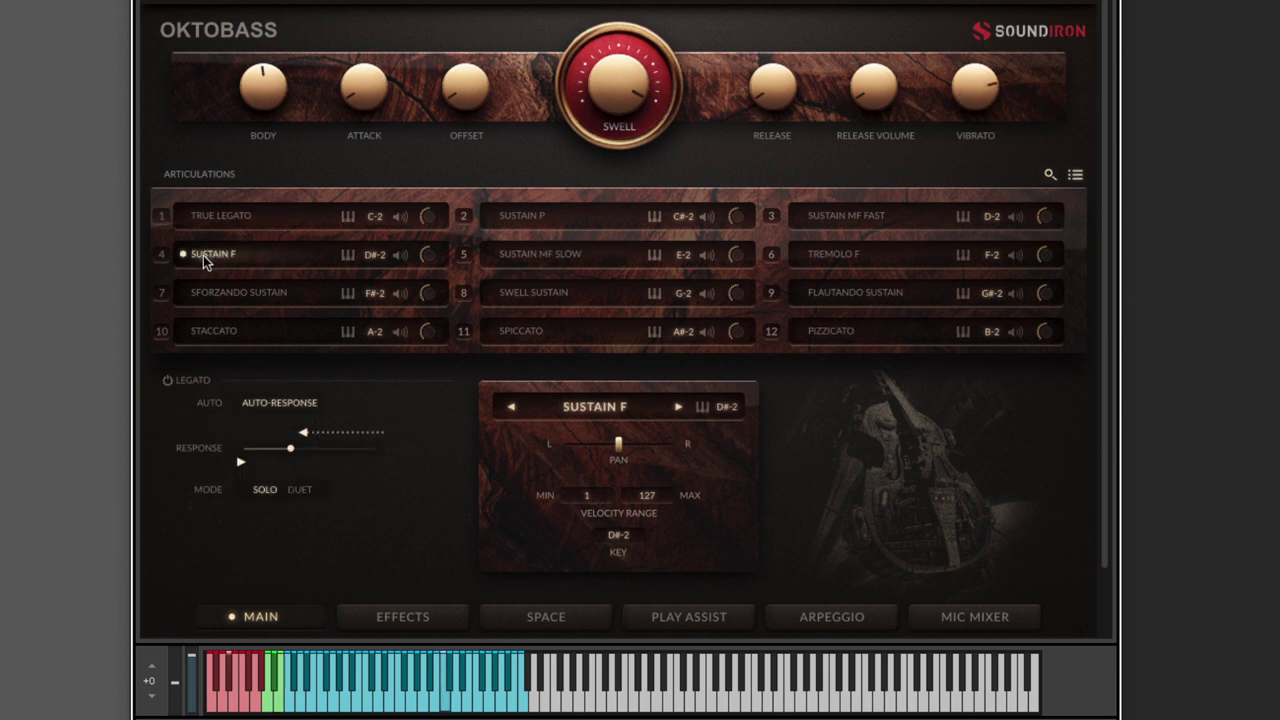
drag(966, 99, 958, 64)
drag(958, 64, 905, 3)
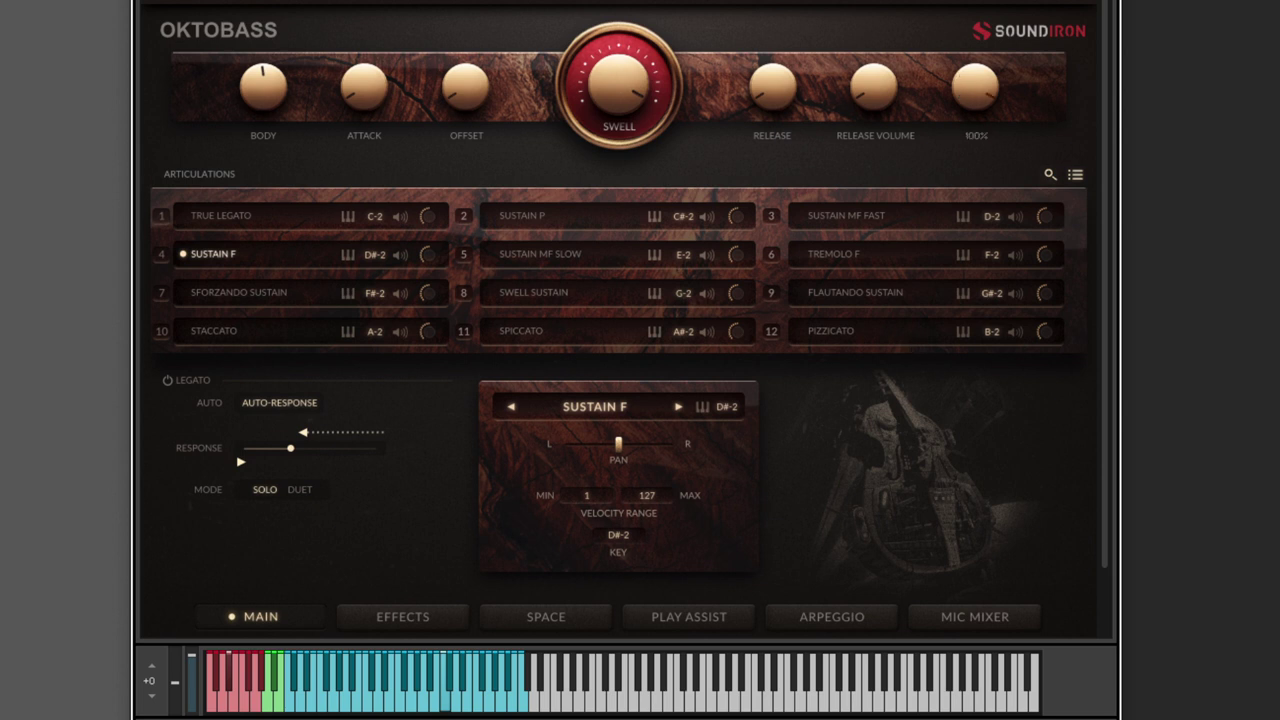